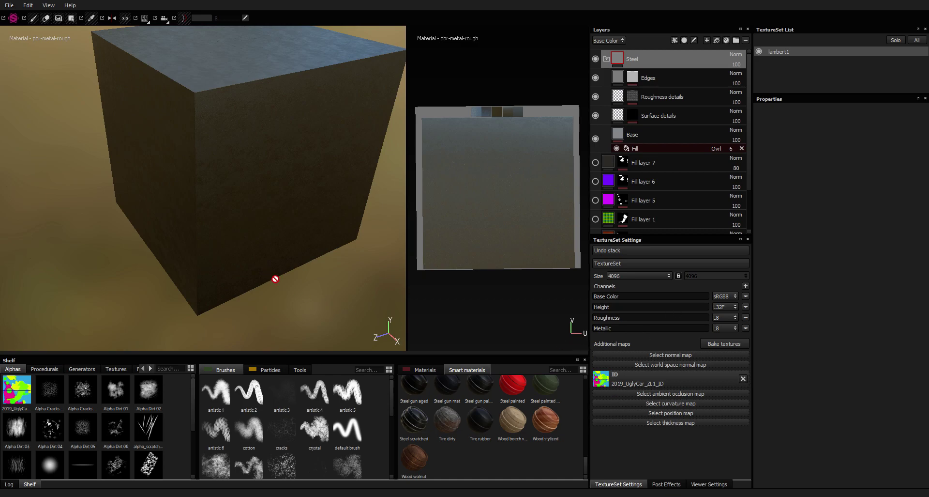
Step: Examine how the Steel material looks across the cube's side faces from several angles
alt+drag(275, 279, 274, 216)
scroll(289, 208, up, 2)
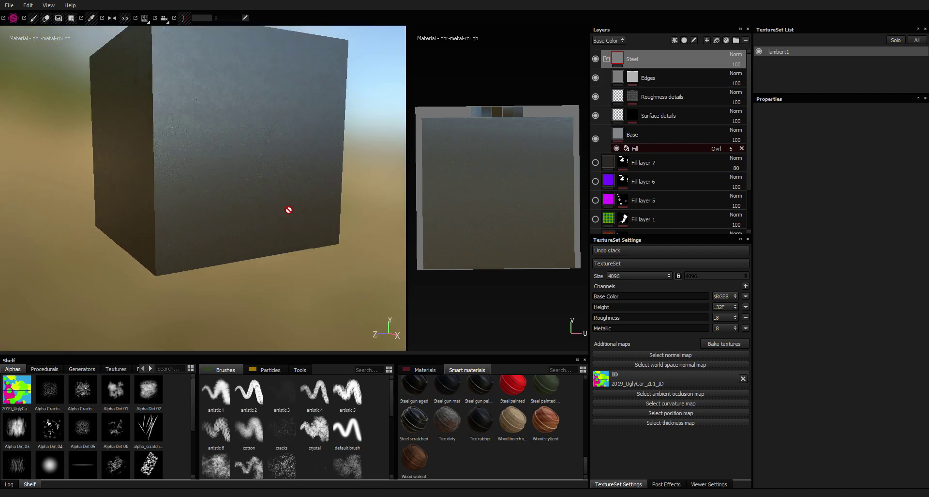
alt+drag(289, 208, 314, 185)
alt+middle_drag(261, 125, 301, 179)
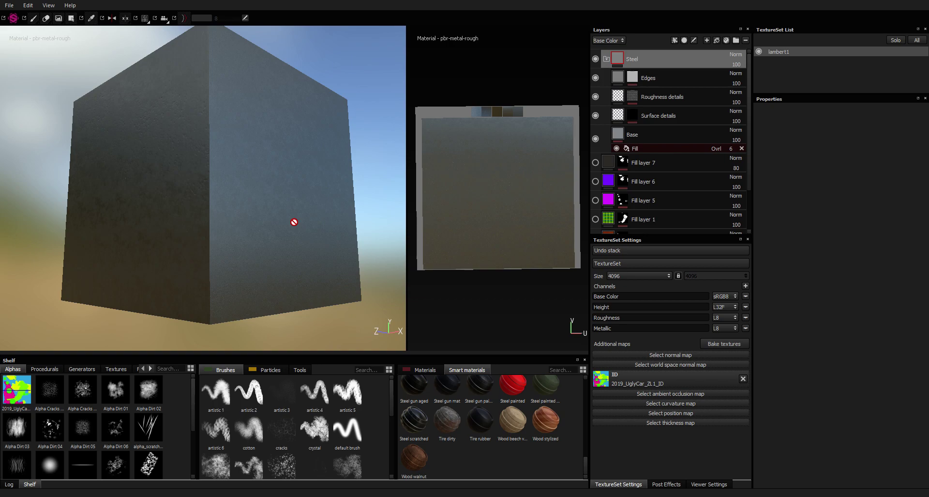
scroll(294, 223, up, 2)
alt+drag(295, 223, 276, 227)
alt+drag(310, 168, 284, 175)
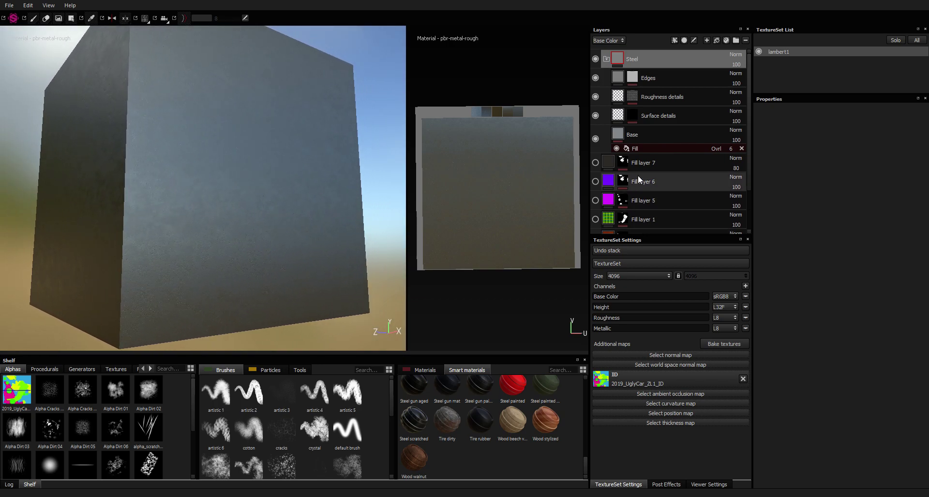
Step: Collapse the Steel folder, hide it, and make Fill layers 7, 6, 5, 1, 2, 4 and 3 visible
click(607, 59)
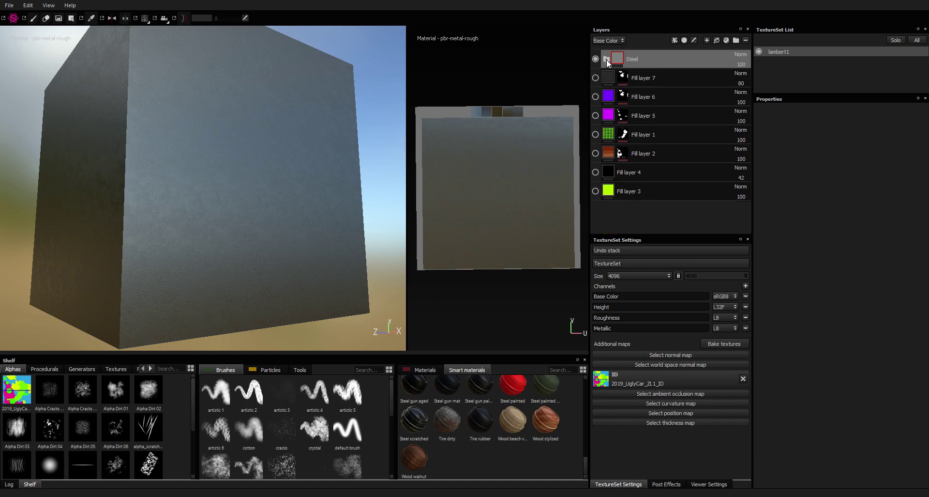
click(596, 78)
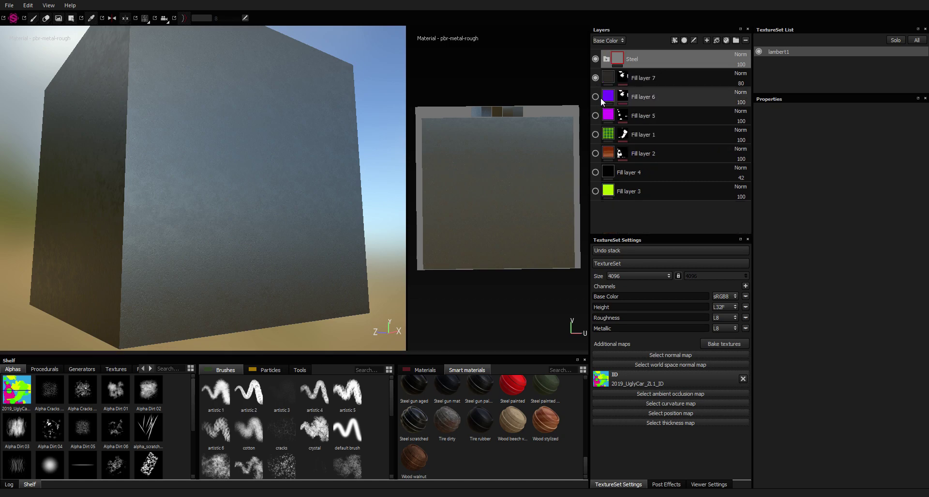
click(602, 93)
click(595, 96)
click(596, 115)
click(595, 134)
click(596, 153)
click(595, 172)
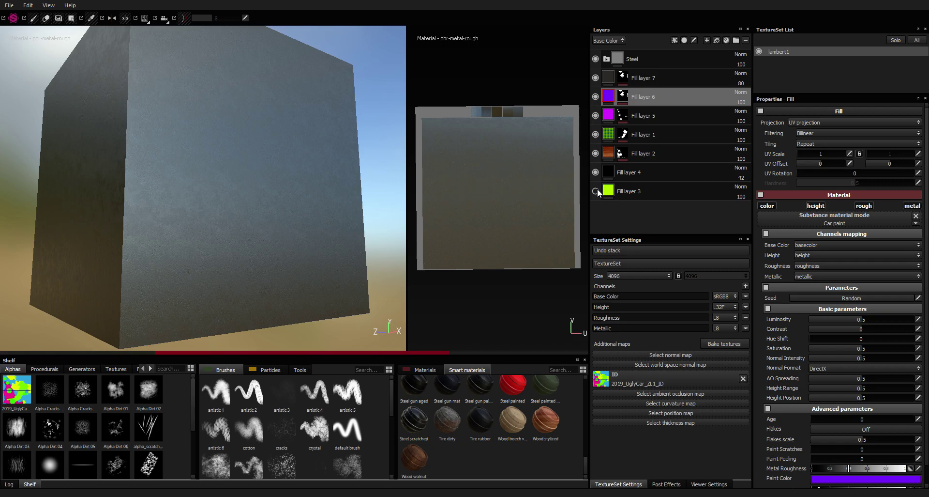
click(596, 190)
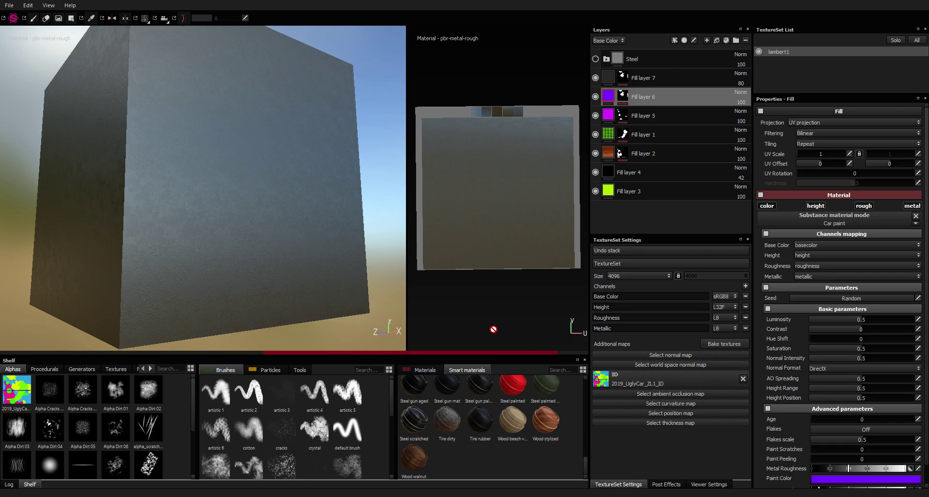
Step: Inspect the layered fabric, wood and paint fills on the cube, then hide all fill layers and show only the Steel folder
alt+drag(257, 167, 221, 152)
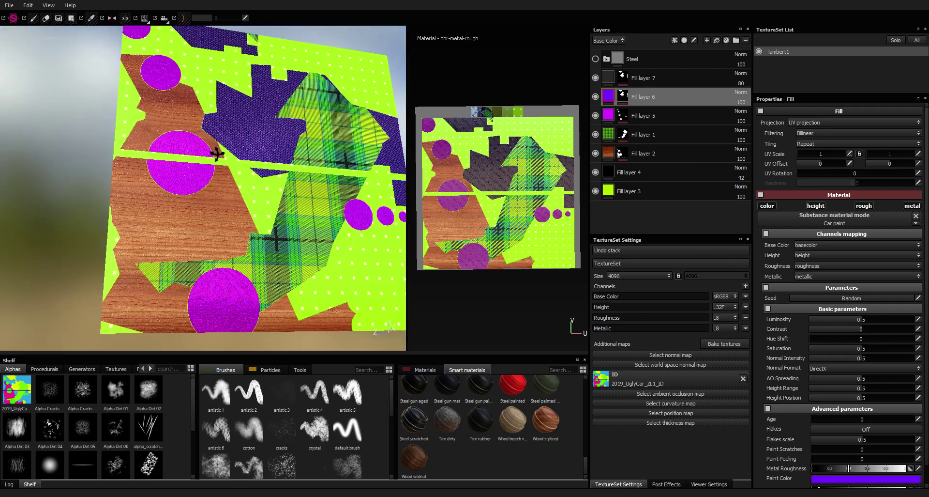
alt+middle_drag(259, 147, 236, 165)
scroll(291, 213, up, 1)
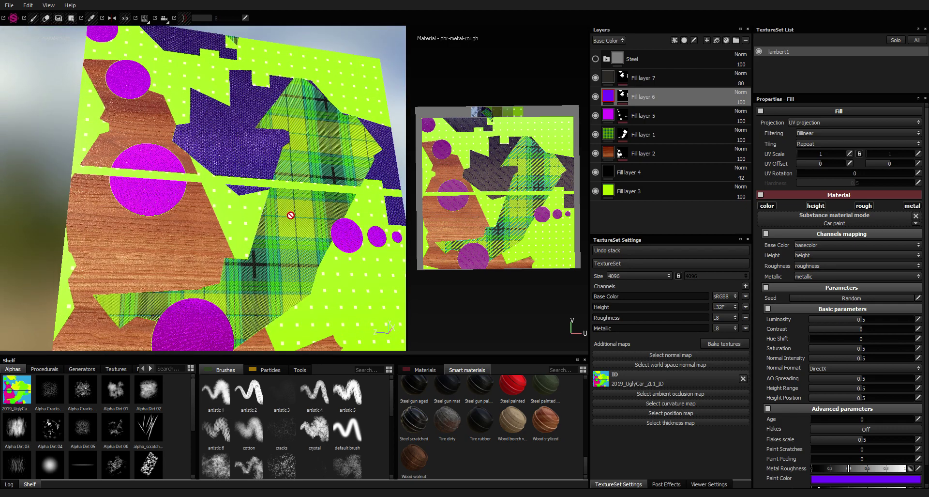
scroll(291, 215, down, 3)
drag(291, 215, 273, 240)
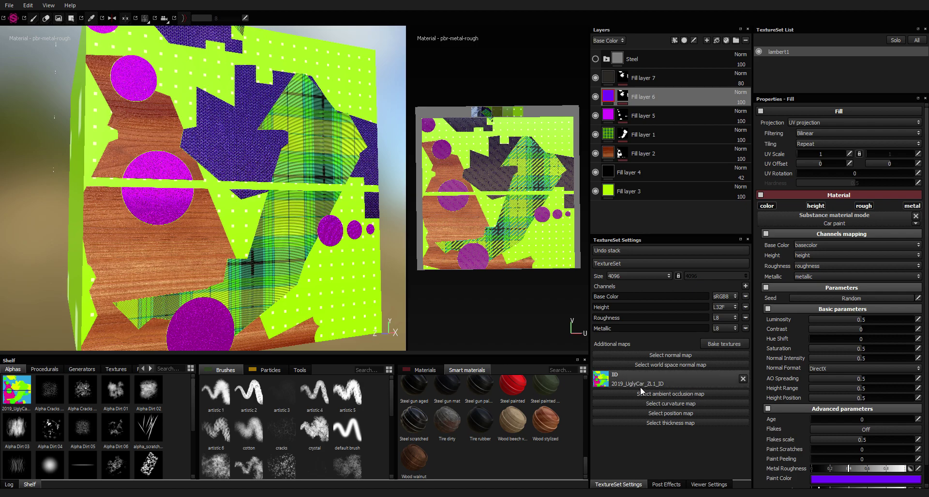
drag(638, 383, 221, 232)
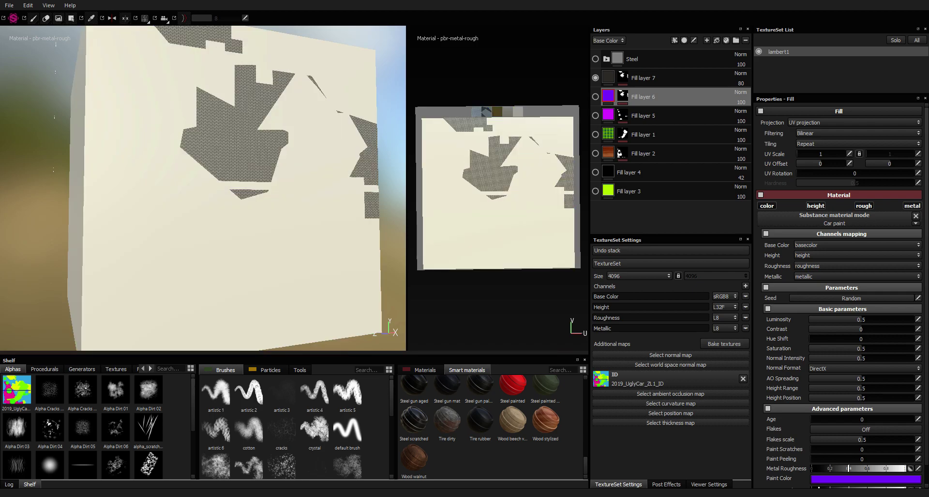
click(596, 78)
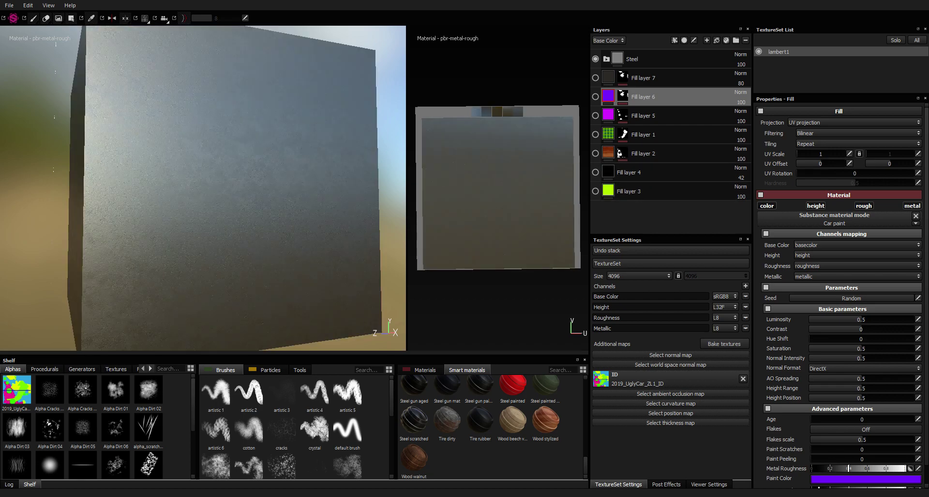
Step: Examine the Steel material's surface grain and highlights on the cube's lit faces and corner, both close up and from a distance
alt+drag(232, 188, 29, 189)
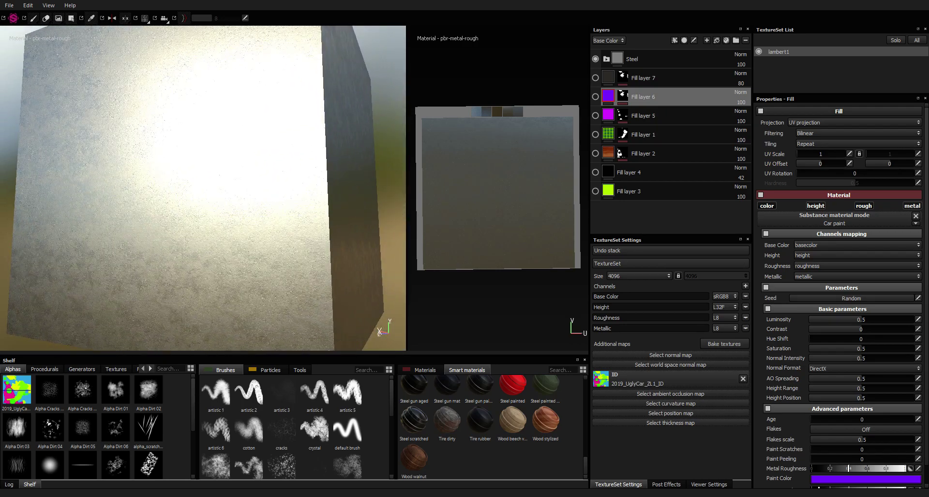
scroll(204, 188, up, 4)
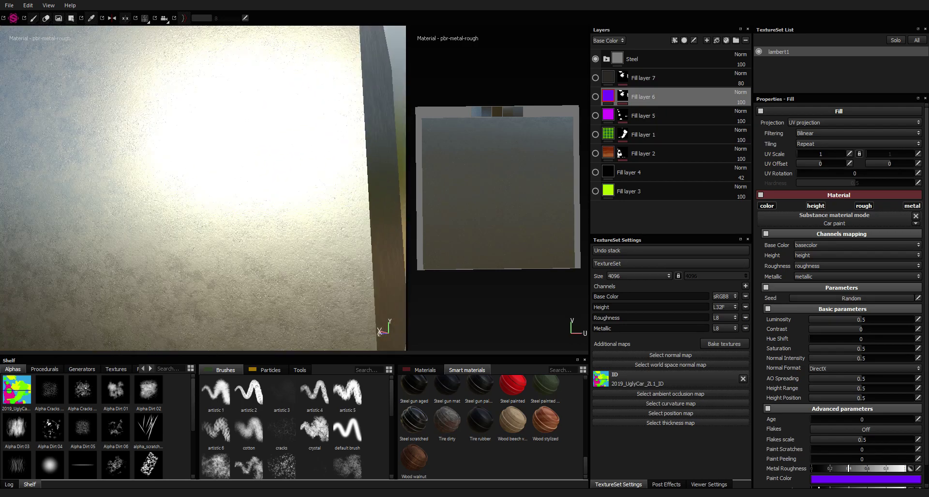
scroll(203, 189, down, 5)
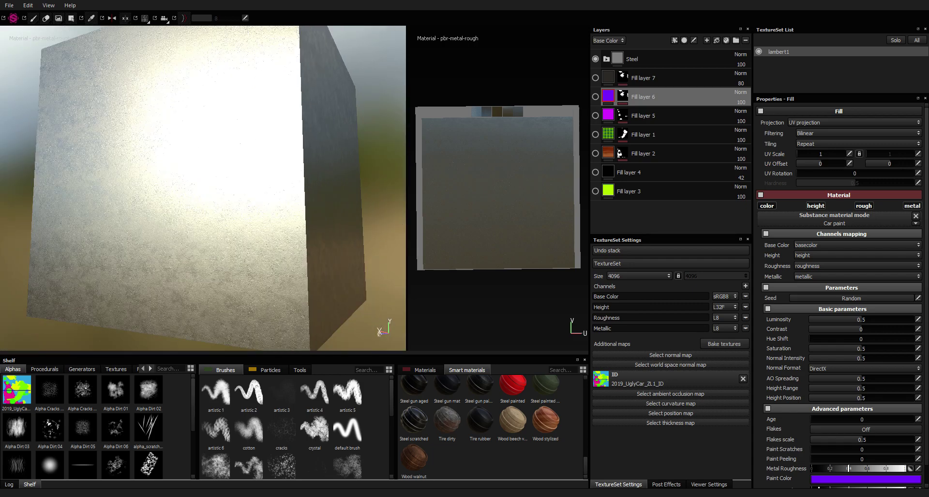
scroll(204, 189, up, 4)
scroll(203, 189, down, 1)
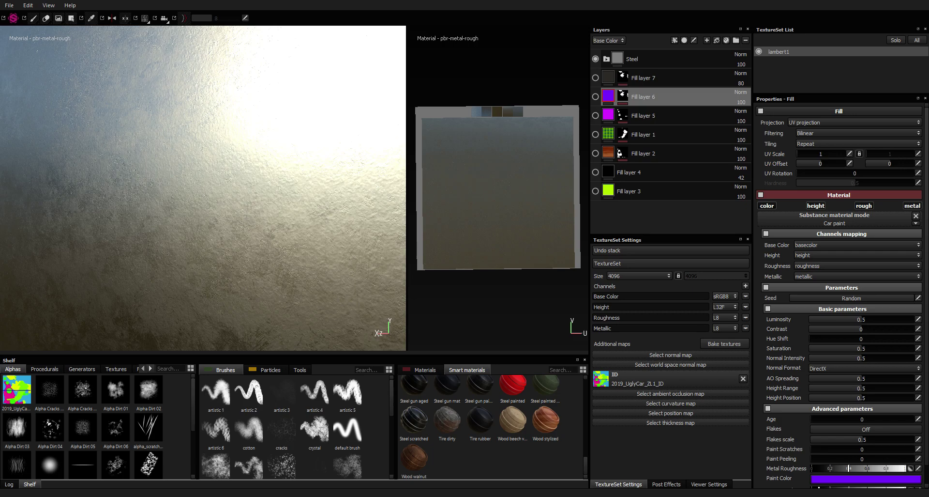
alt+drag(194, 194, 262, 186)
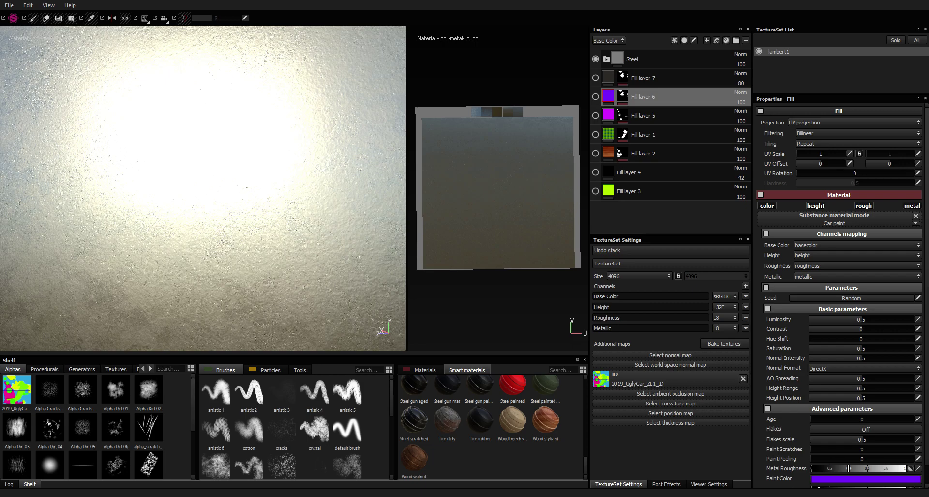
scroll(203, 188, down, 6)
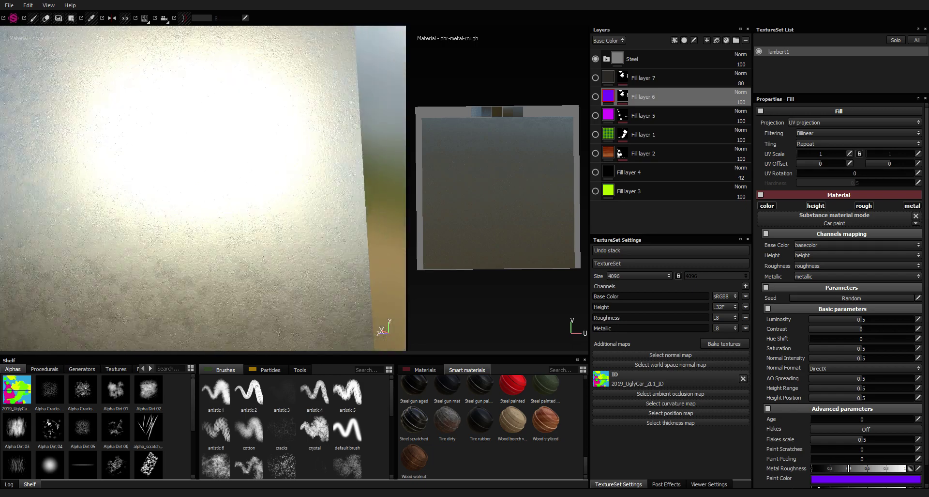
scroll(204, 188, up, 4)
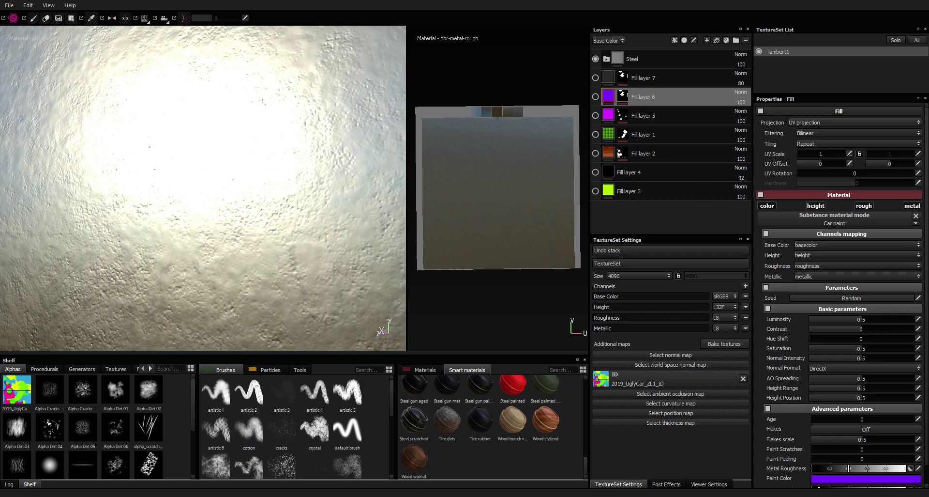
scroll(204, 188, down, 6)
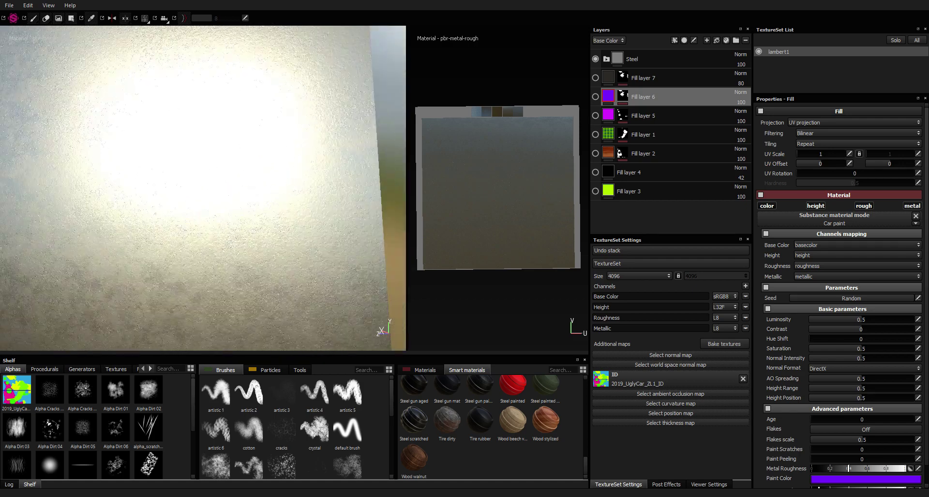
scroll(203, 188, down, 6)
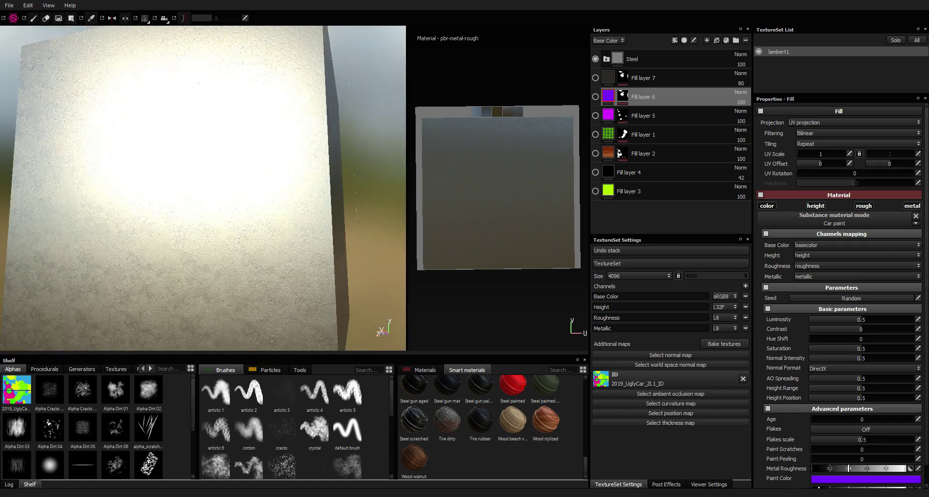
alt+drag(184, 189, 310, 182)
alt+middle_drag(184, 184, 278, 213)
scroll(203, 188, up, 5)
alt+drag(242, 193, 193, 172)
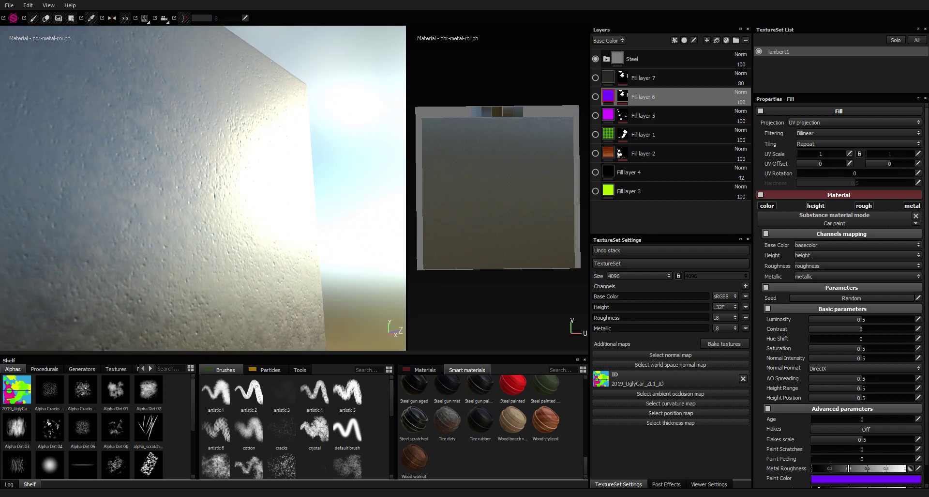
scroll(204, 188, down, 6)
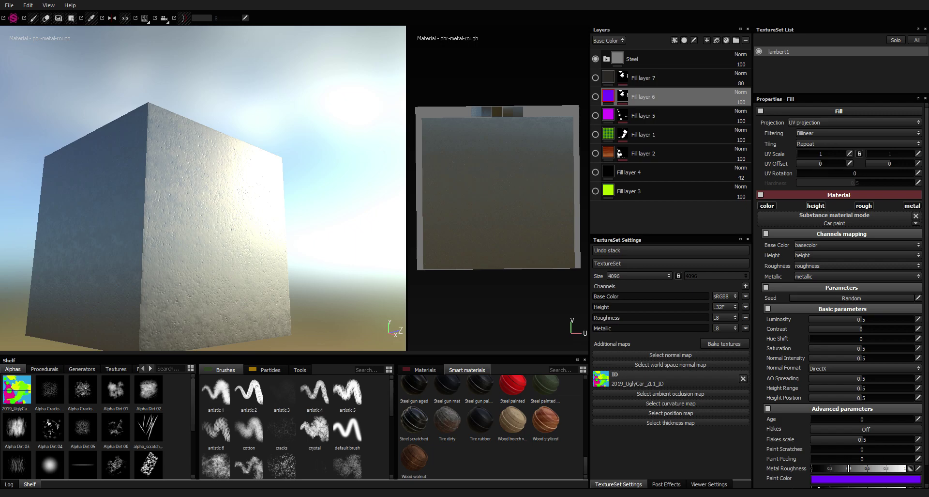
Step: Inspect the Steel texture and the row of small UV squares along its upper edge in the 2D view
scroll(498, 188, down, 4)
scroll(498, 188, up, 7)
scroll(498, 188, up, 3)
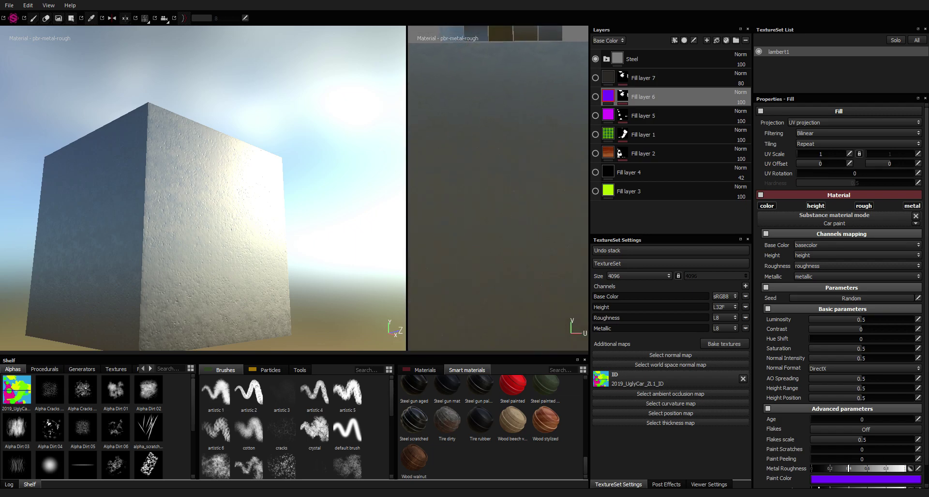
scroll(497, 187, down, 3)
scroll(498, 188, down, 3)
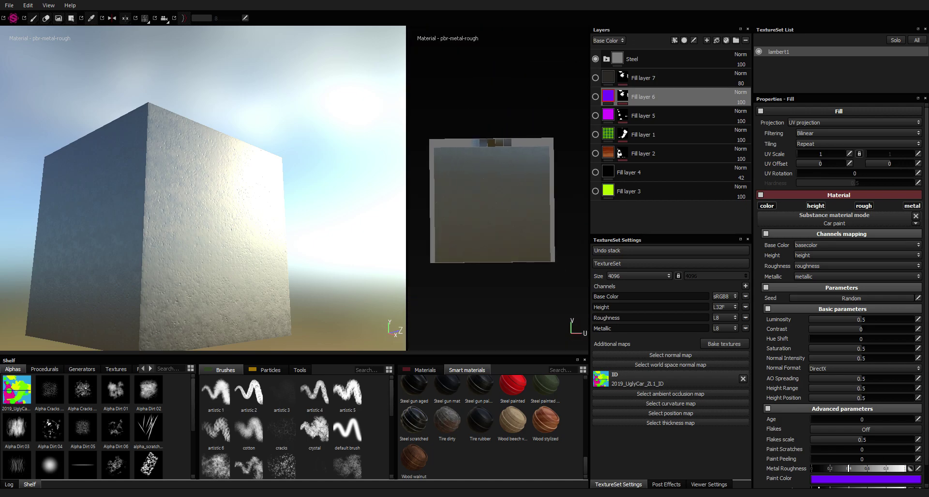
scroll(498, 188, up, 5)
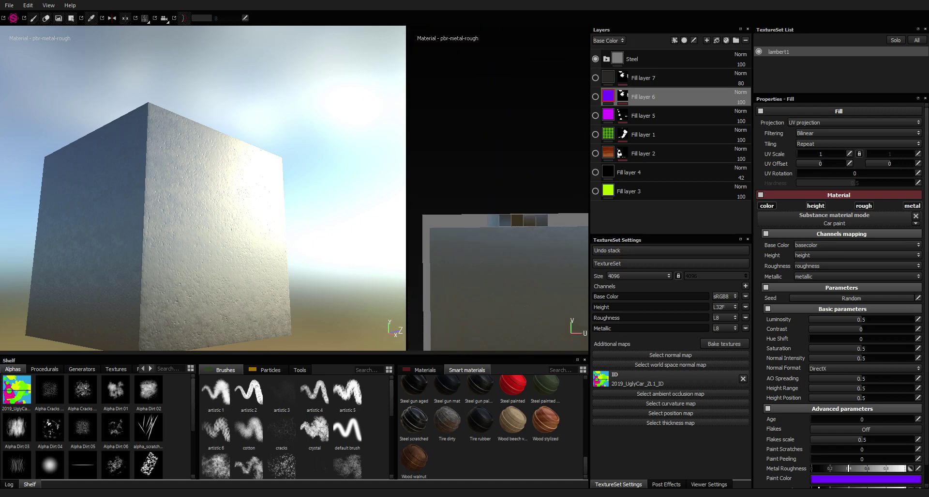
scroll(497, 187, down, 2)
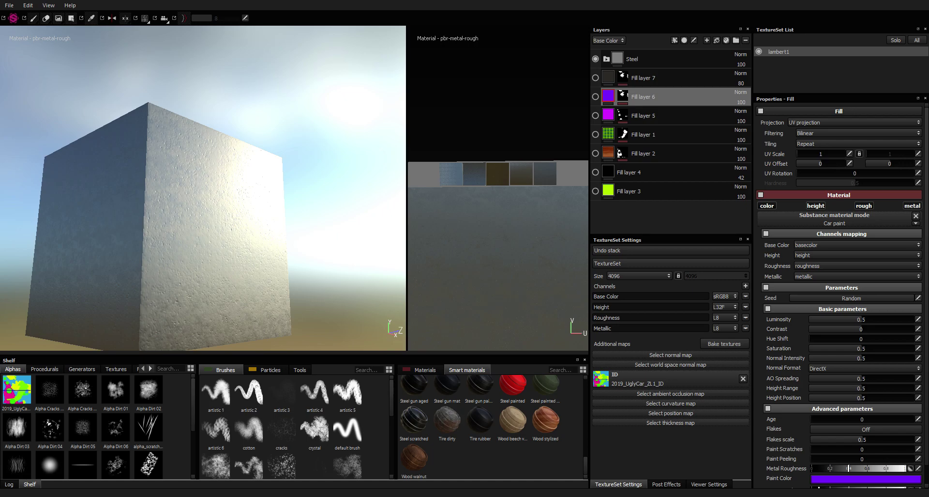
Step: Compare the Steel material on the cube's brightly lit face with the complete UV layout in the 2D view
alt+drag(194, 188, 48, 190)
scroll(204, 189, up, 2)
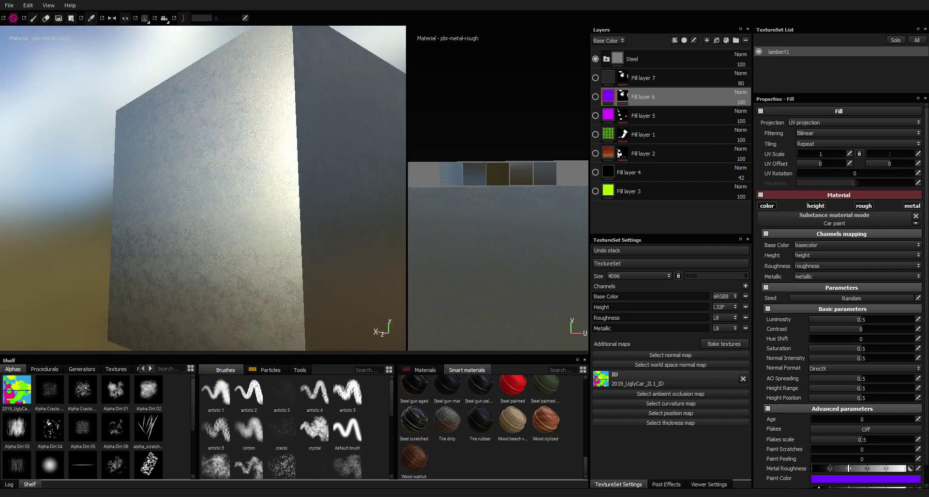
alt+drag(203, 189, 223, 196)
scroll(252, 188, up, 3)
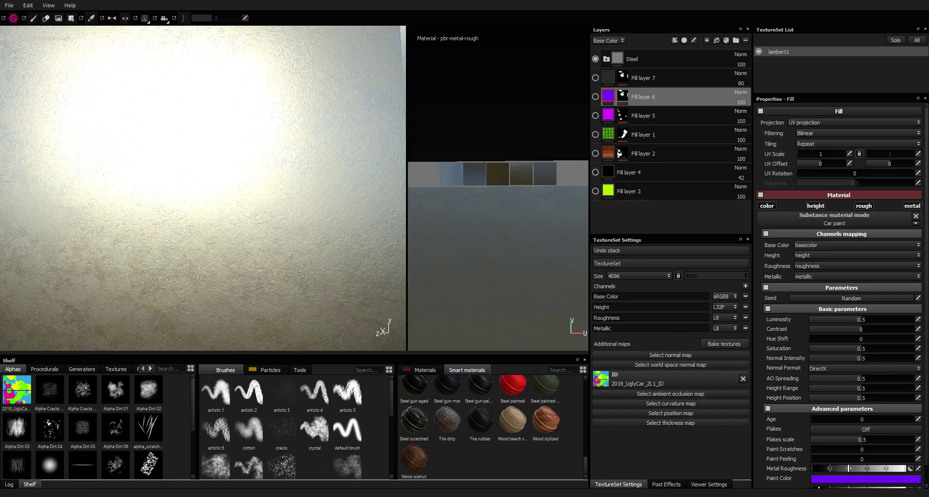
scroll(480, 259, up, 3)
scroll(480, 259, down, 8)
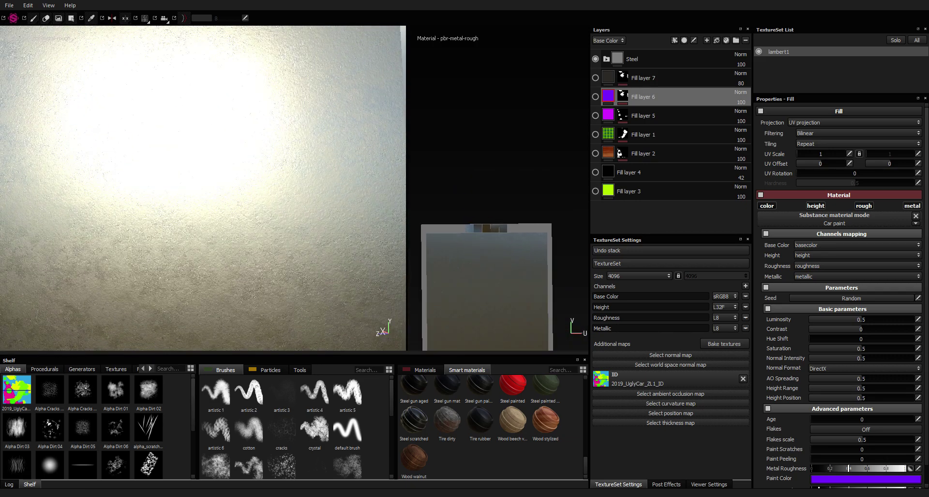
alt+middle_drag(484, 281, 491, 165)
scroll(491, 165, up, 5)
scroll(491, 166, down, 3)
scroll(204, 188, up, 2)
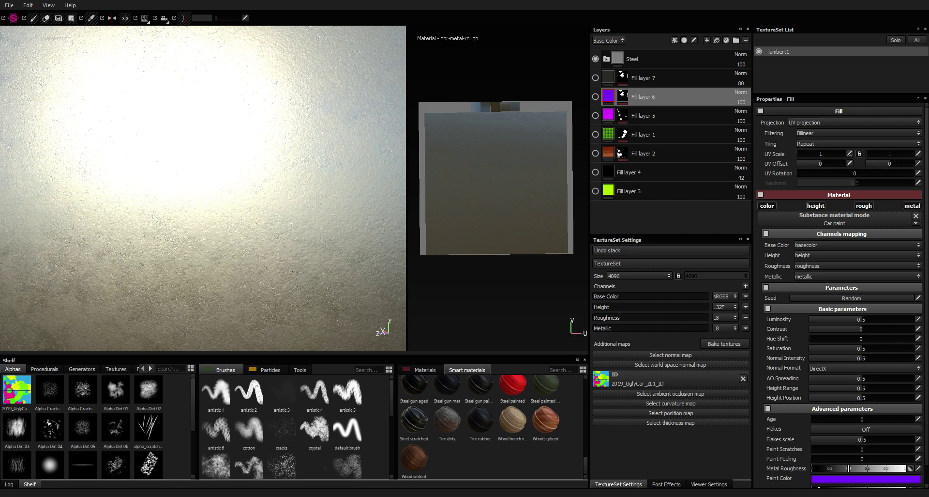
Step: Examine the Steel material's roughness variation on the cube's shaded and lit faces under changing reflections
scroll(204, 188, down, 3)
alt+drag(193, 189, 315, 203)
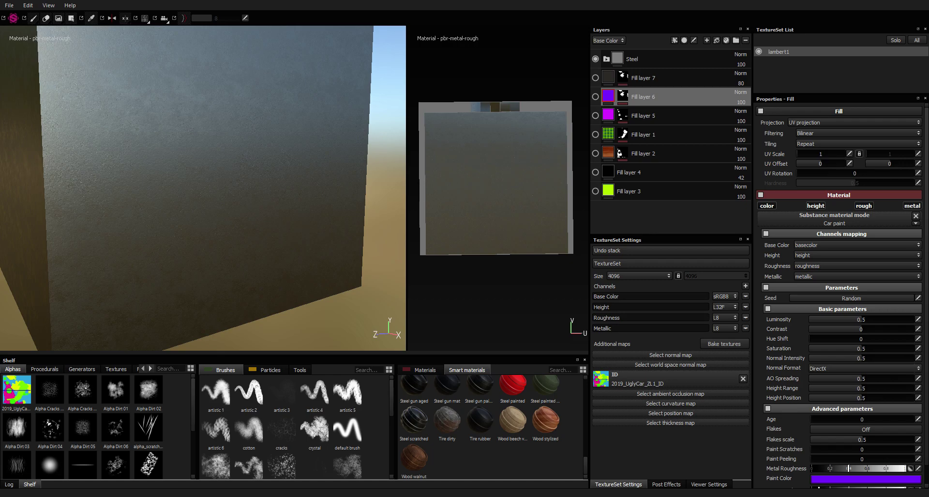
scroll(840, 291, down, 1)
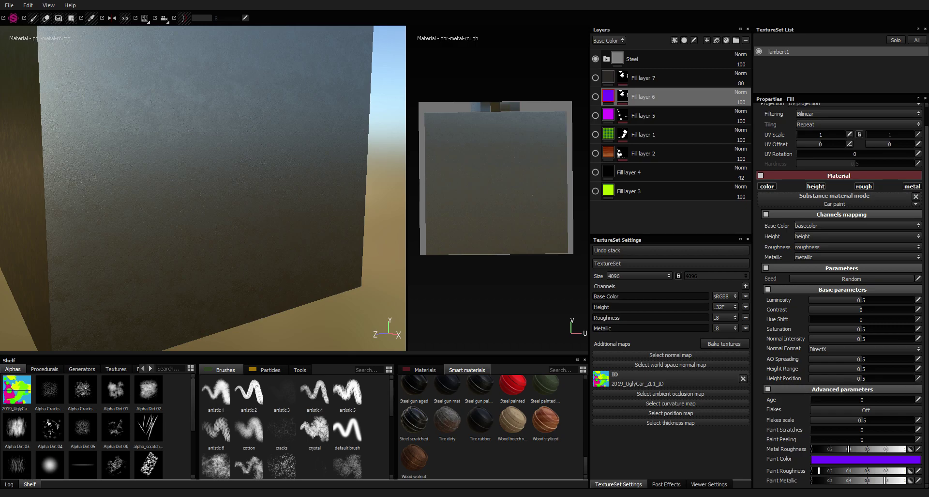
alt+drag(227, 208, 157, 198)
scroll(157, 198, up, 2)
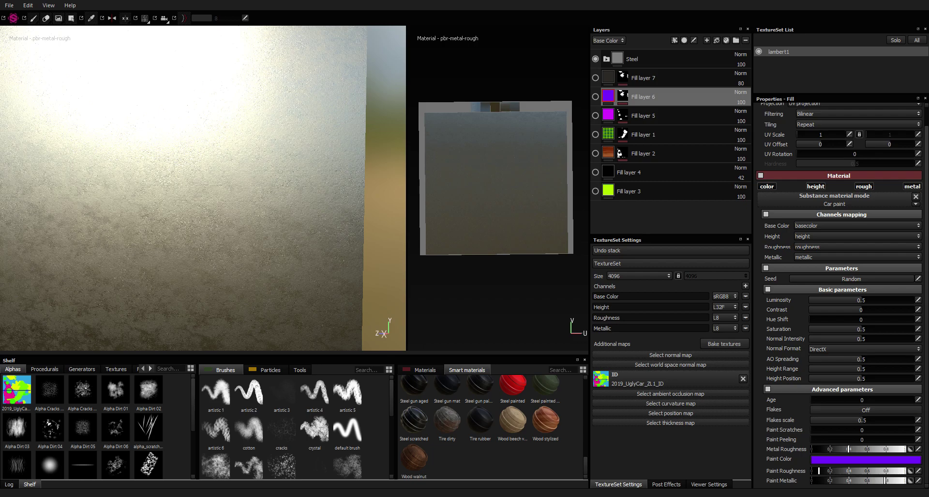
scroll(203, 187, up, 3)
scroll(203, 188, down, 4)
scroll(204, 188, down, 1)
alt+drag(203, 188, 145, 184)
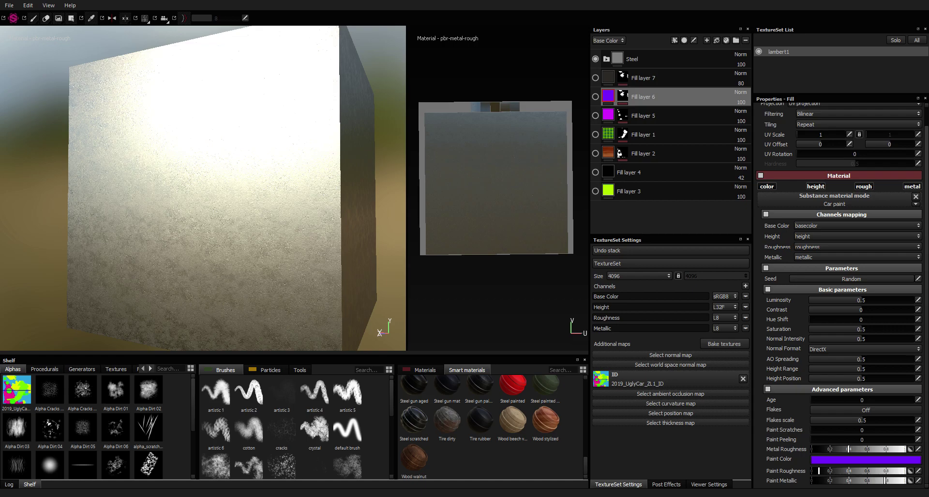
Step: Raise Fill layer 6's Metal Roughness to its maximum, check the cube, and lower it to its minimum
drag(849, 449, 906, 449)
mouse_move(208, 189)
alt+mouse_down()
mouse_move(179, 191)
mouse_move(205, 190)
alt+mouse_up()
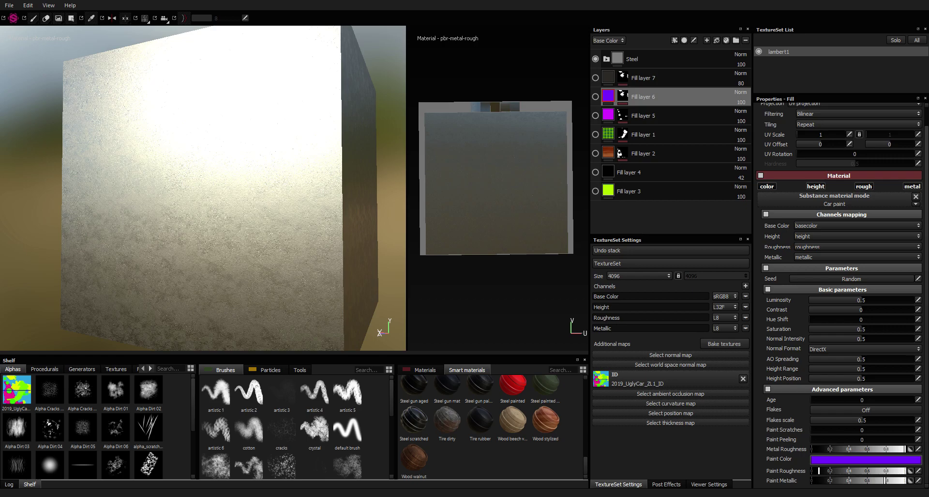
drag(905, 449, 811, 449)
Step: Expand the Steel group and inspect the fill properties of its Surface details, Roughness details and Base layers
click(644, 60)
click(606, 59)
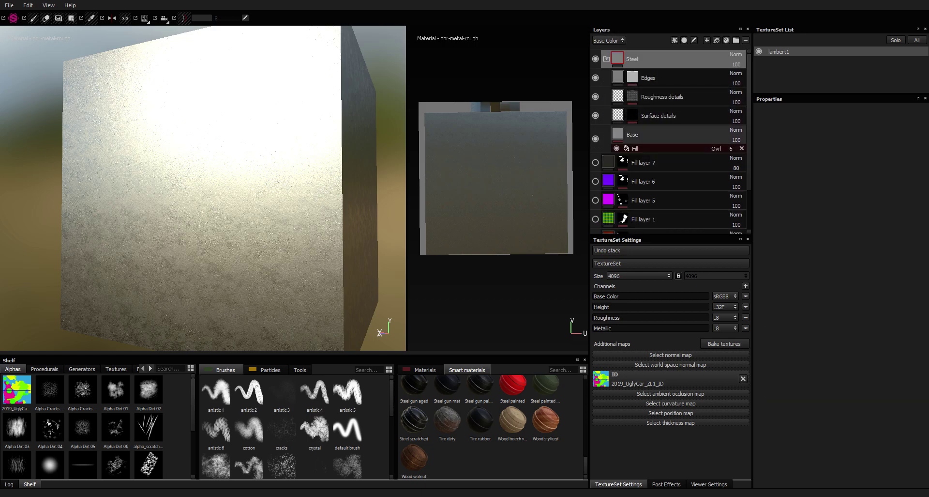
click(642, 135)
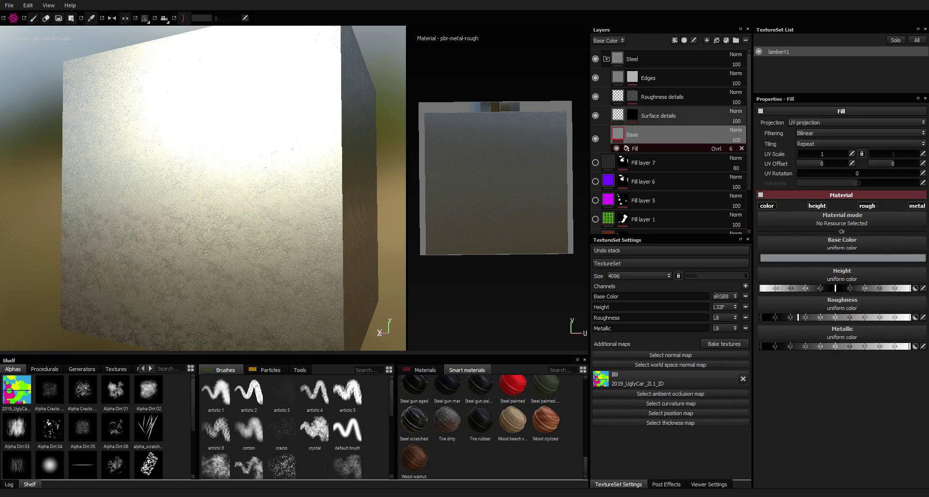
click(658, 116)
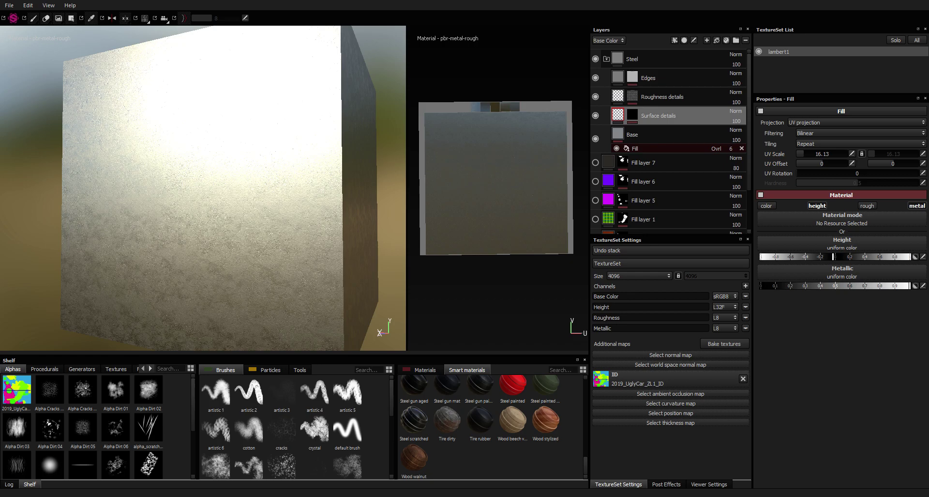
alt+drag(208, 193, 189, 160)
click(651, 78)
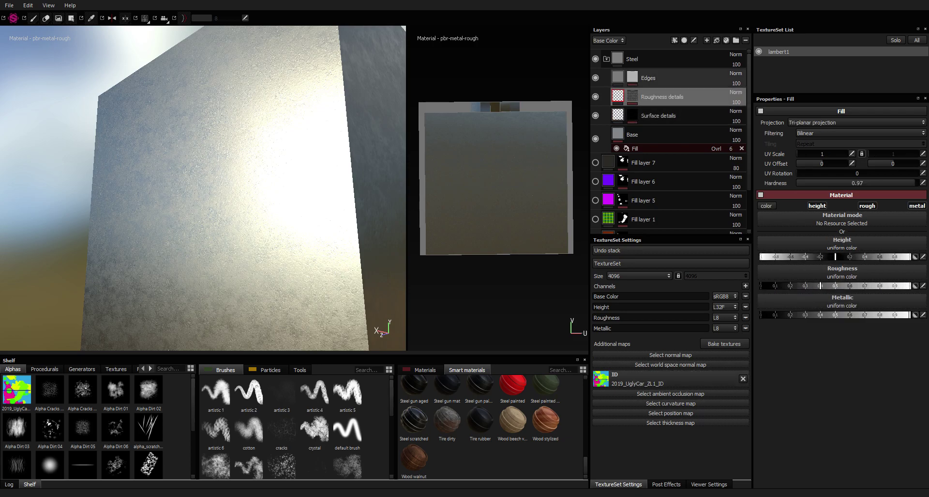
click(663, 97)
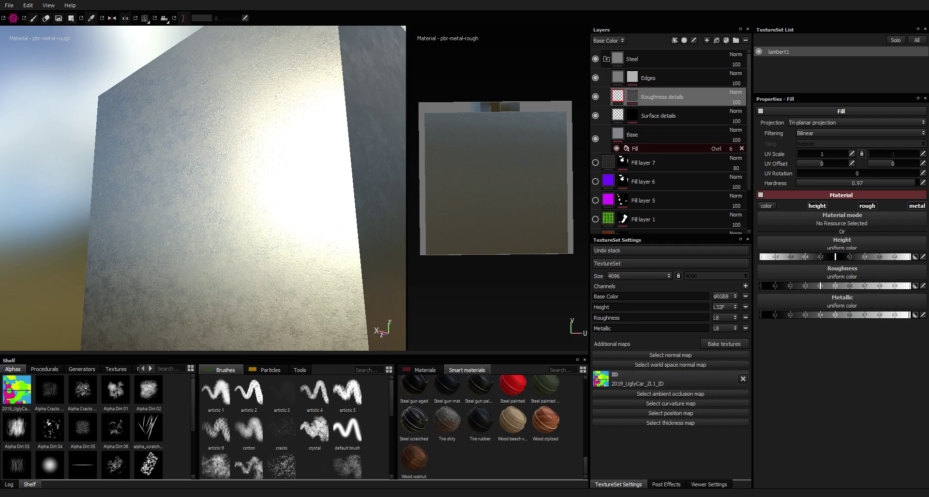
scroll(491, 426, up, 5)
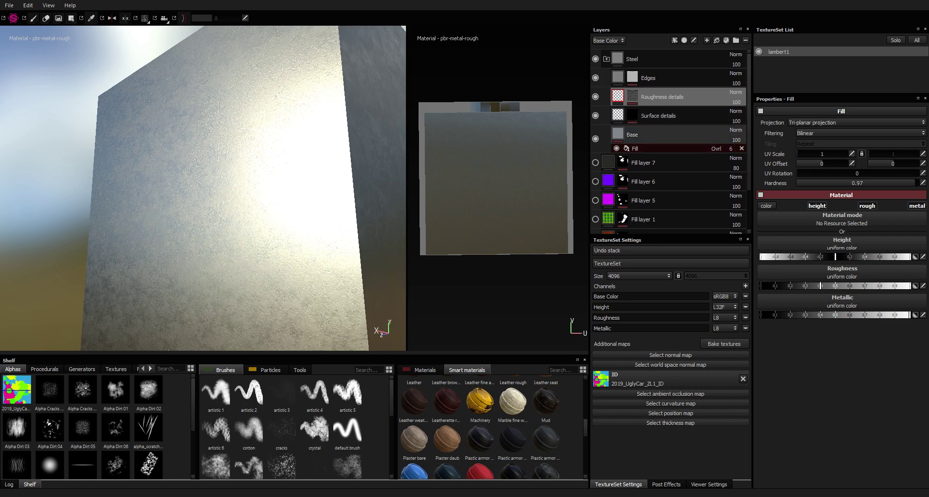
click(653, 134)
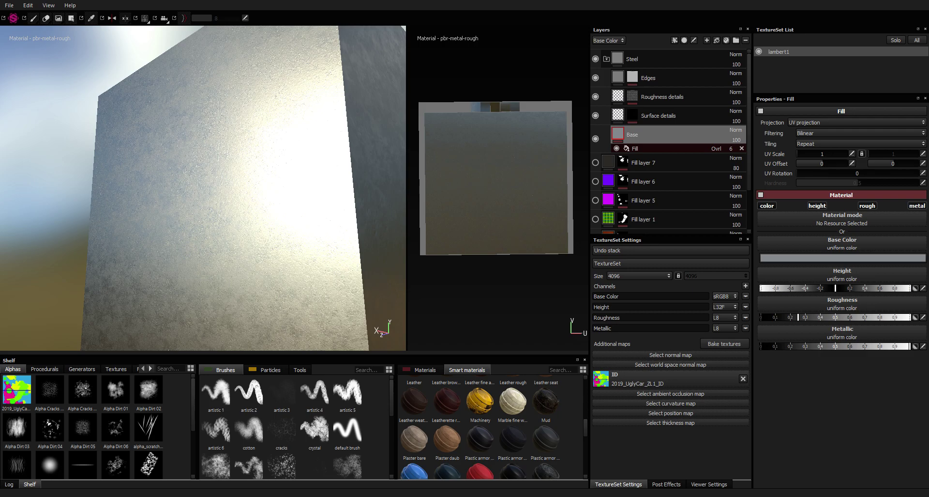
Step: Set the Base layer's roughness to 0 and examine the reflections and surface bumps on the cube's faces up close
alt+drag(204, 188, 242, 218)
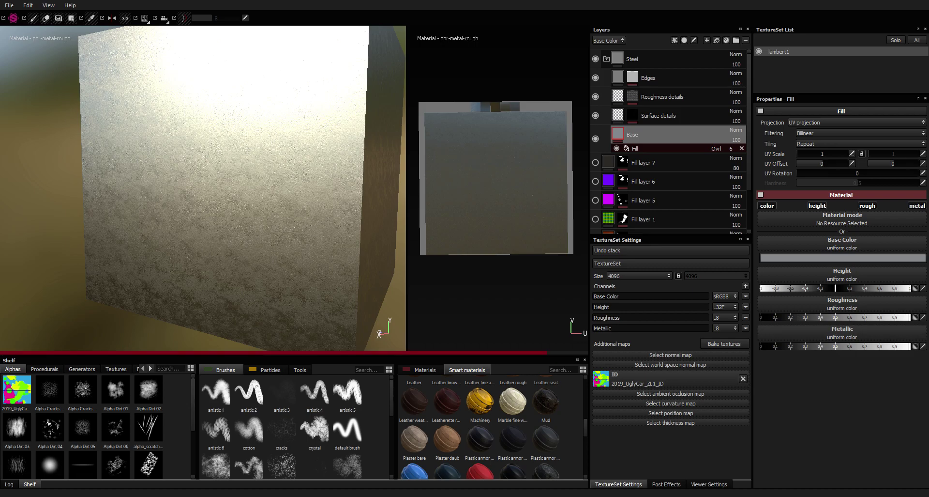
alt+drag(203, 204, 339, 193)
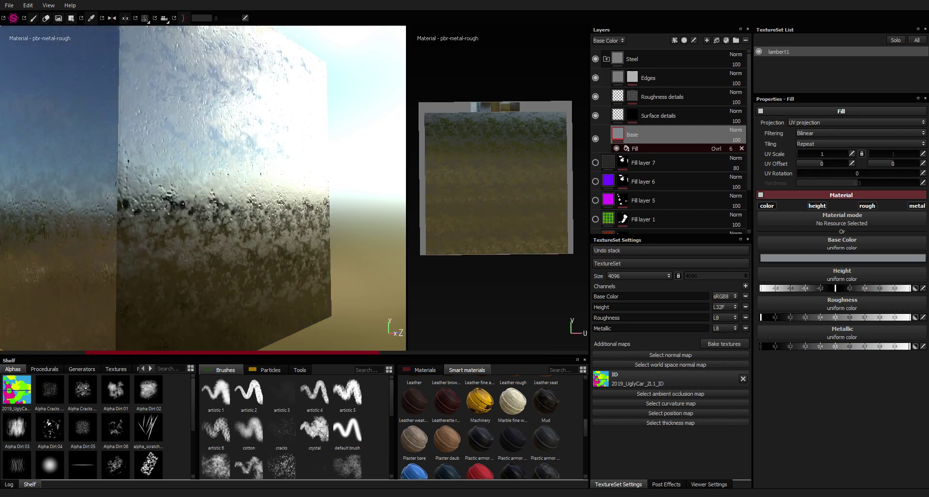
scroll(203, 187, up, 3)
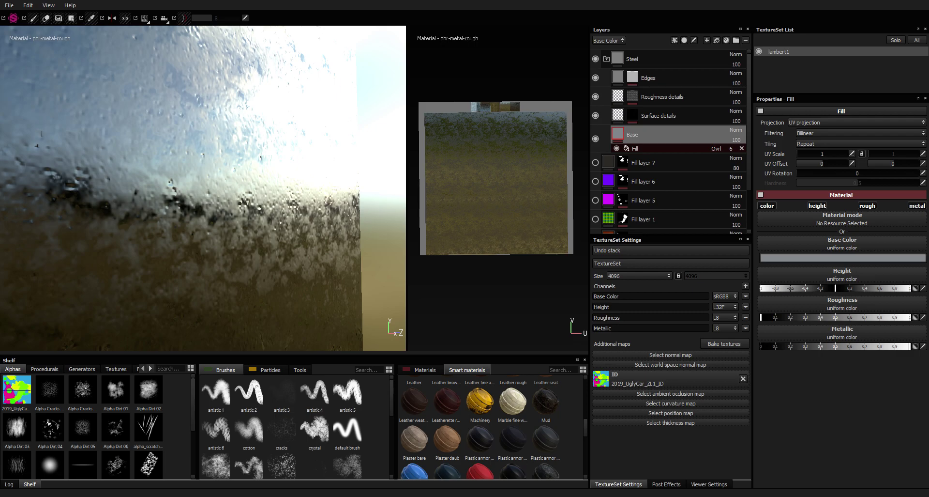
scroll(260, 193, up, 1)
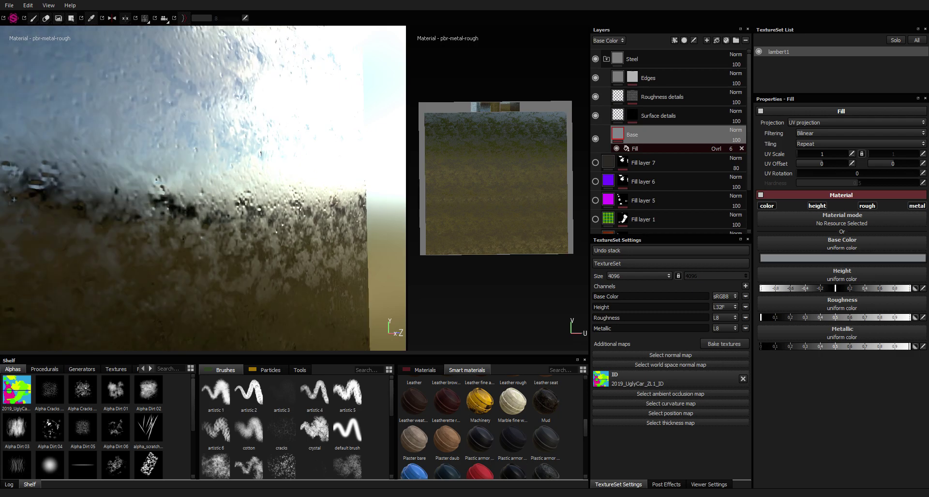
scroll(260, 194, up, 2)
alt+drag(260, 194, 130, 174)
scroll(209, 189, down, 6)
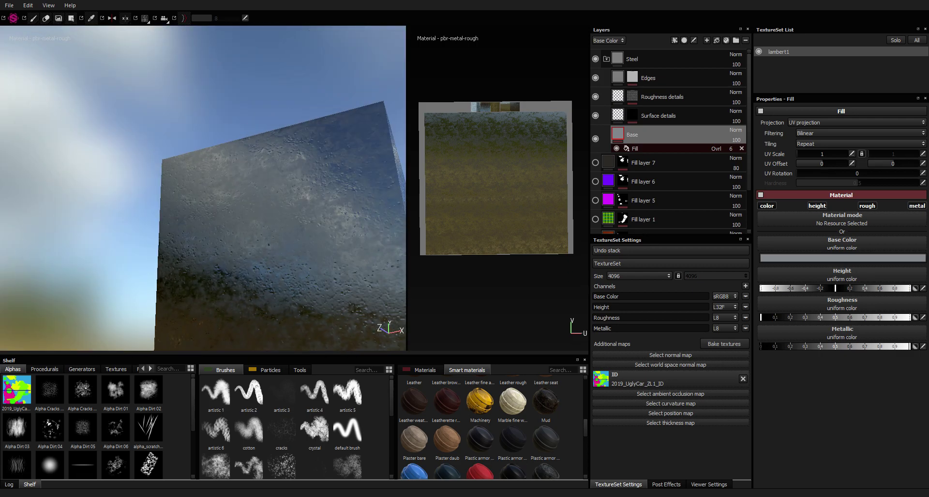
Step: Try the Base layer's roughness at about 0.4 and 0.2, and set it to about 0.25
alt+middle_drag(208, 189, 168, 161)
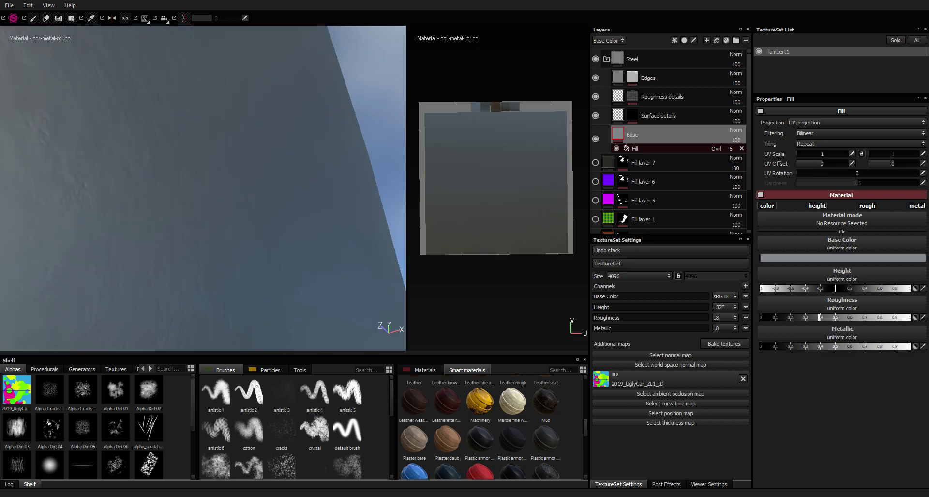
mouse_move(208, 194)
alt+mouse_down()
mouse_move(212, 179)
mouse_move(155, 206)
mouse_move(215, 182)
alt+mouse_up()
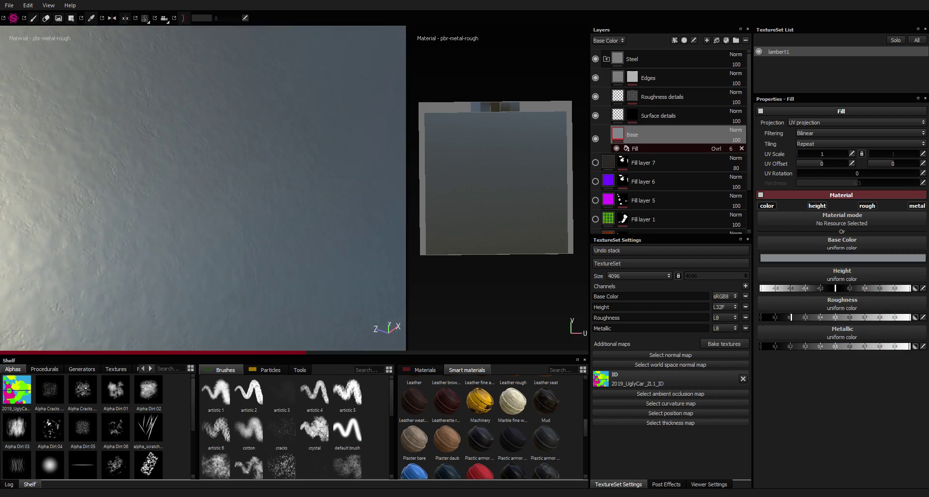
drag(781, 317, 804, 317)
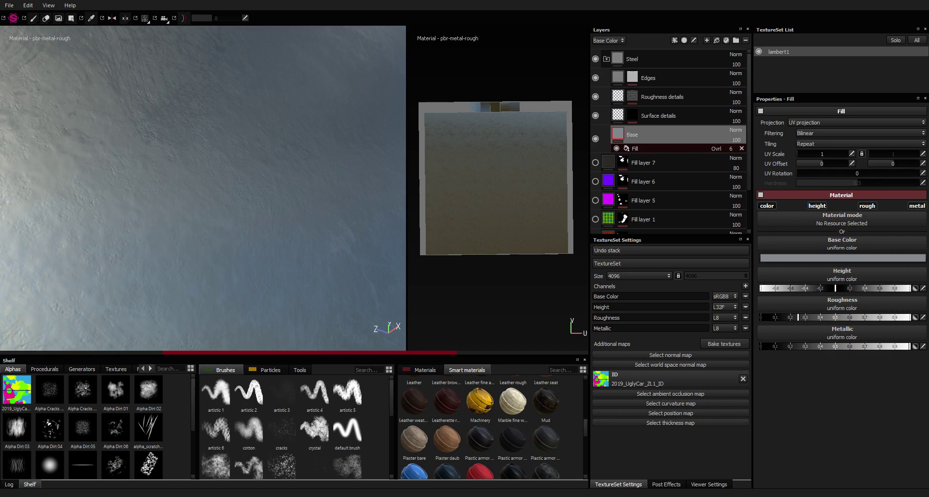
scroll(203, 188, down, 3)
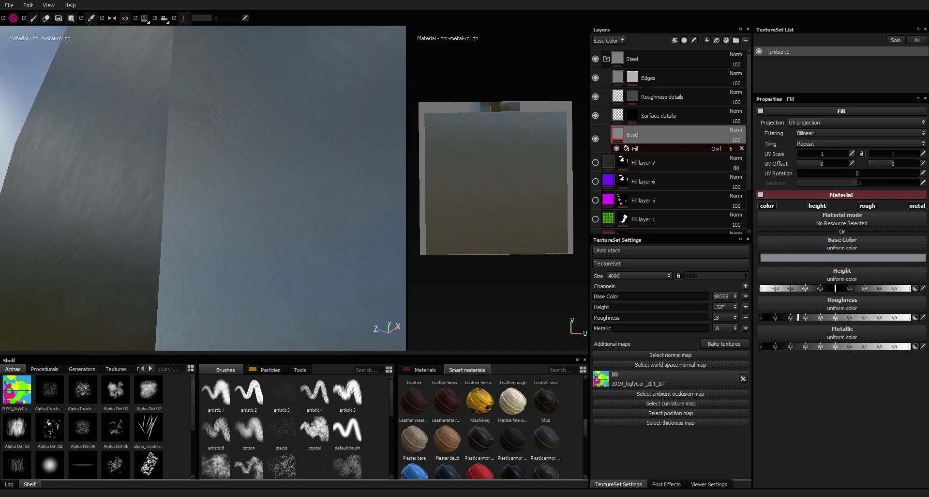
Step: Set the Base layer's metallic to 0 and examine the cube's bright and shaded faces
alt+drag(184, 184, 92, 150)
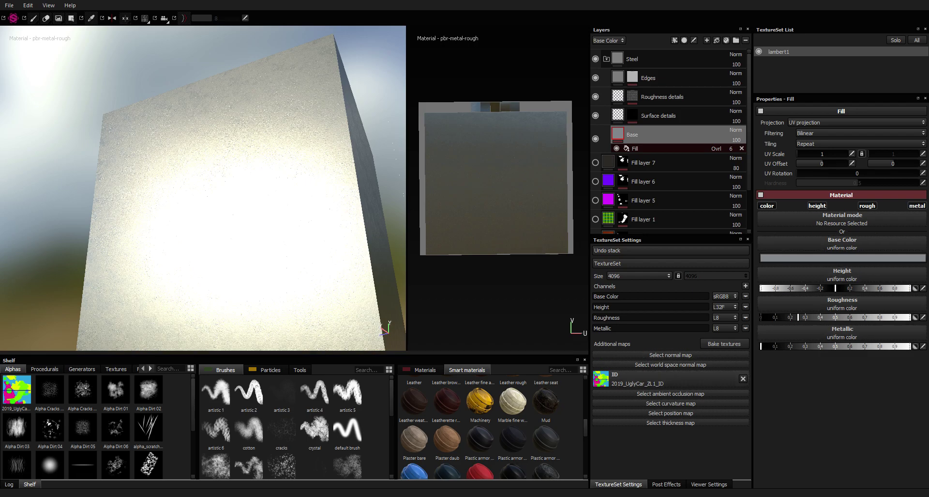
alt+drag(218, 194, 167, 228)
alt+right_drag(167, 228, 199, 230)
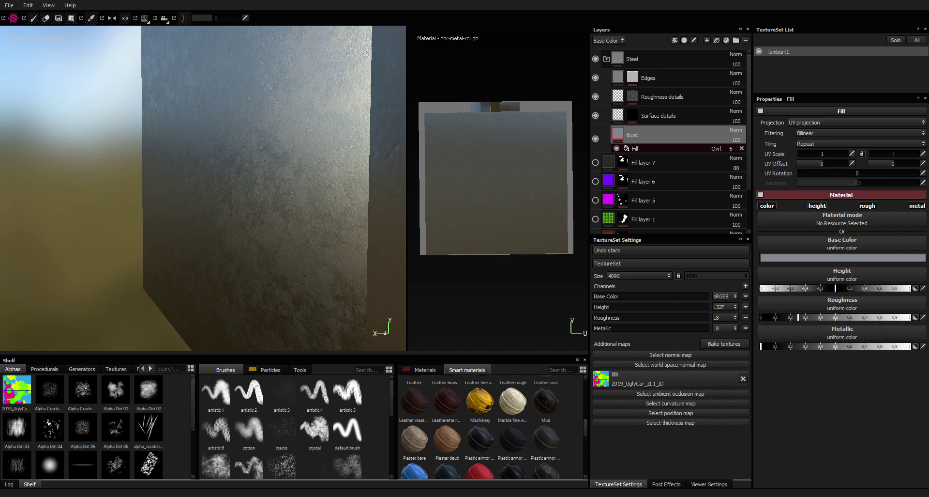
Step: Try the non-metallic Base layer at roughness values of about 0.8 and 0.6, comparing the cube's faces
click(883, 317)
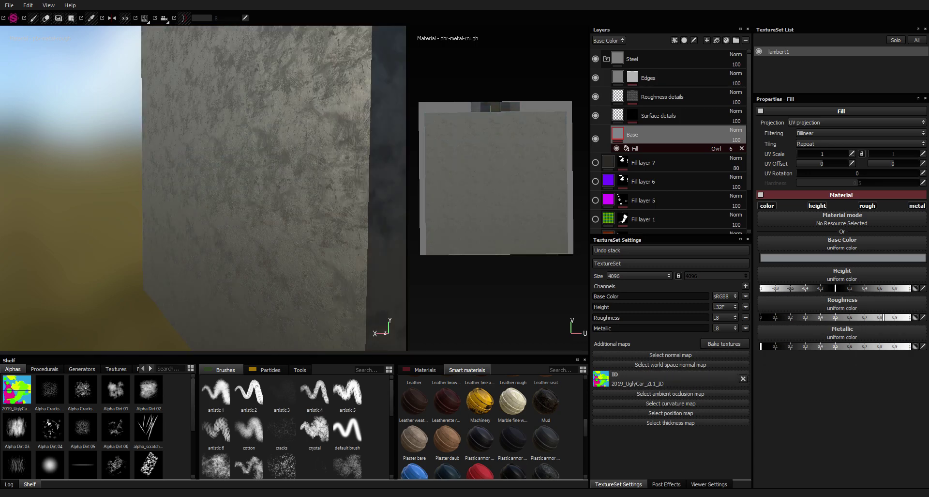
alt+drag(184, 204, 291, 175)
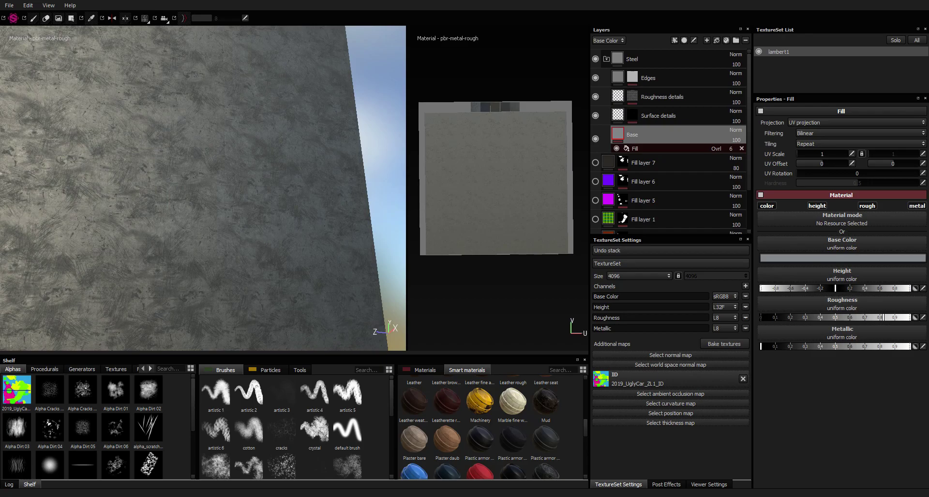
click(854, 318)
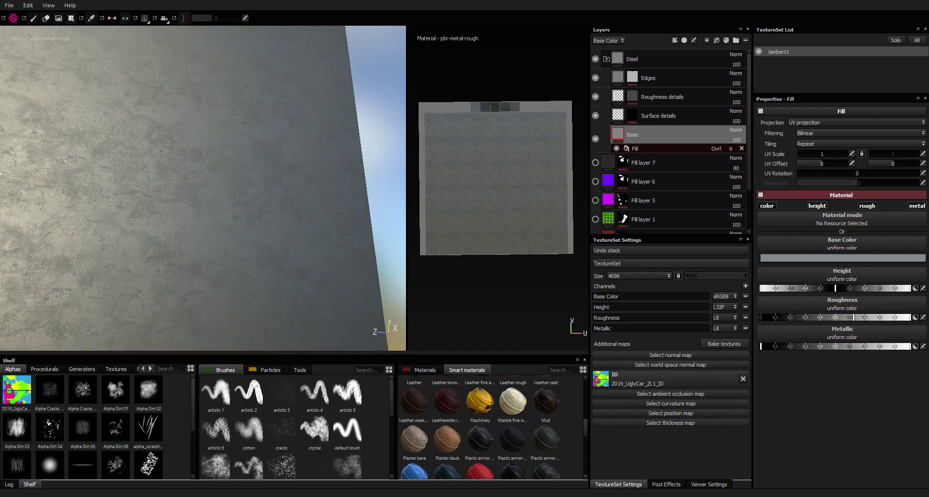
alt+drag(204, 209, 196, 164)
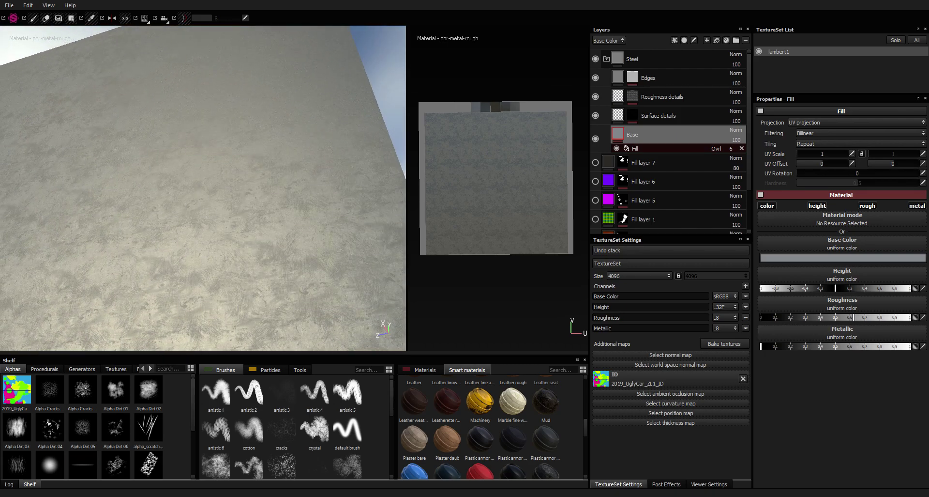
Step: Lower the Base layer's roughness to about 0.5, 0.25 and 0 in turn, restoring full metallic for the lowest values
click(837, 317)
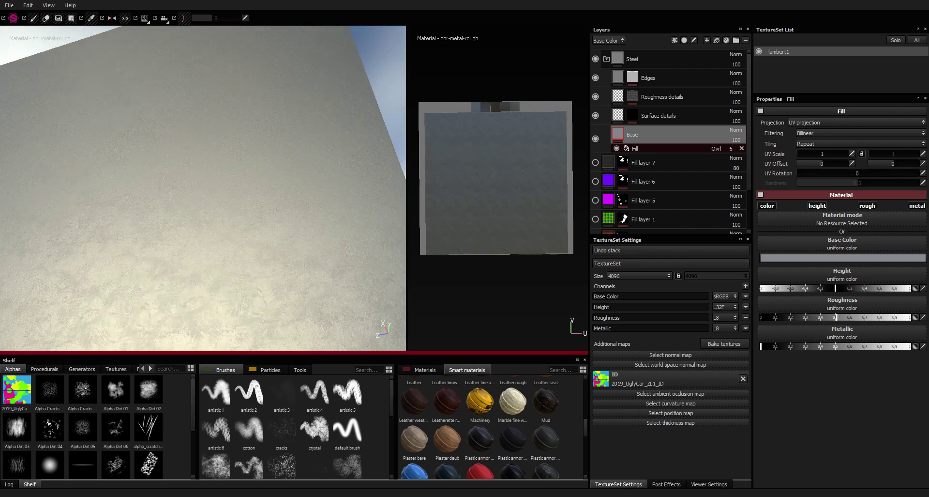
alt+drag(208, 193, 225, 170)
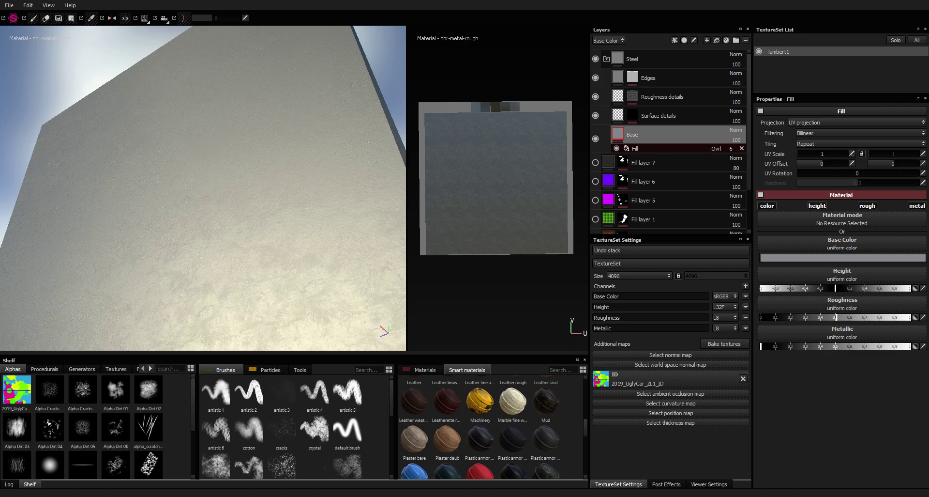
click(800, 317)
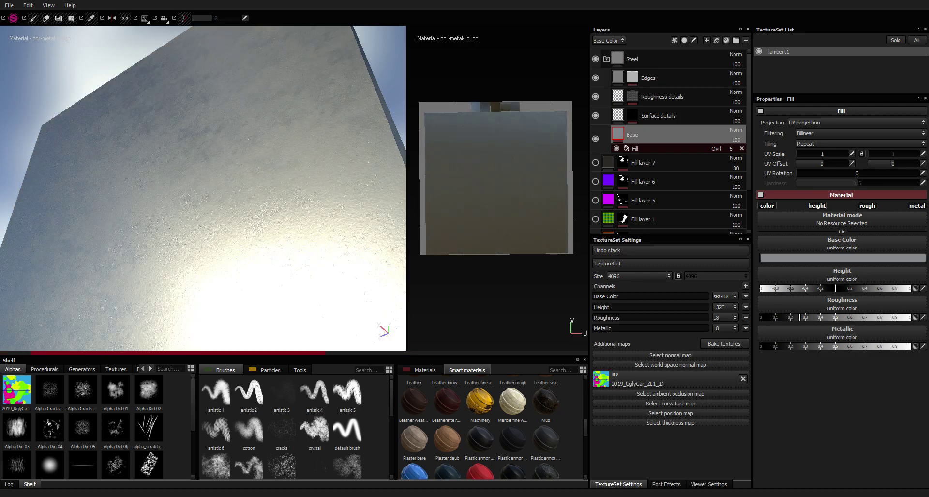
alt+drag(203, 194, 223, 194)
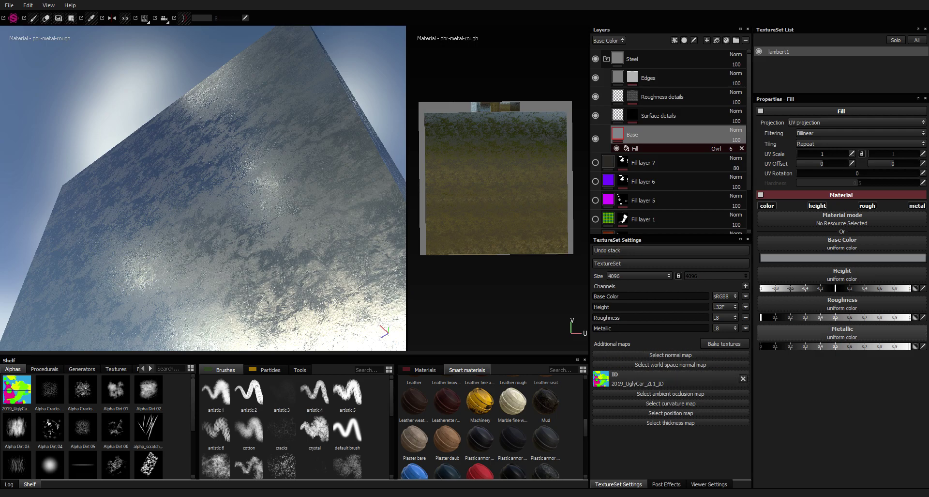
Step: Set the Base layer's roughness to maximum and metallic to 0, and examine the whole cube and its faces up close
drag(879, 317, 746, 345)
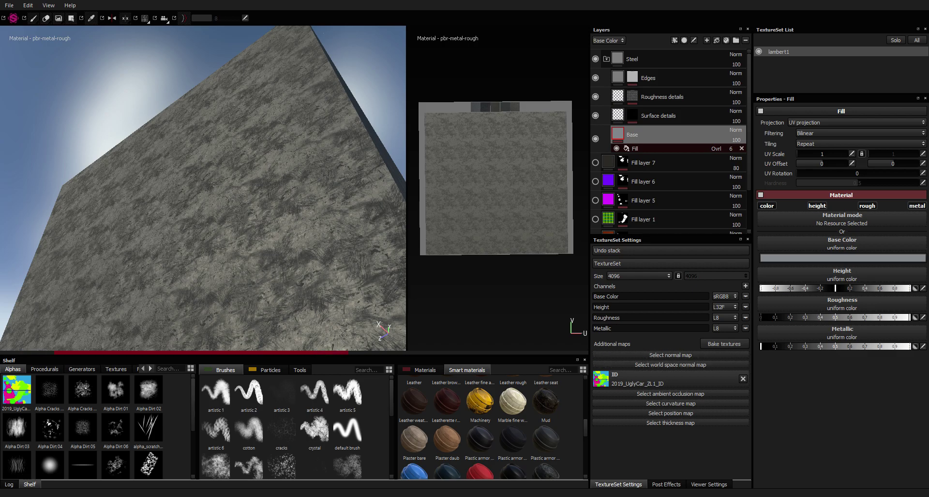
alt+drag(194, 174, 322, 223)
alt+right_drag(290, 213, 180, 194)
alt+drag(179, 193, 59, 219)
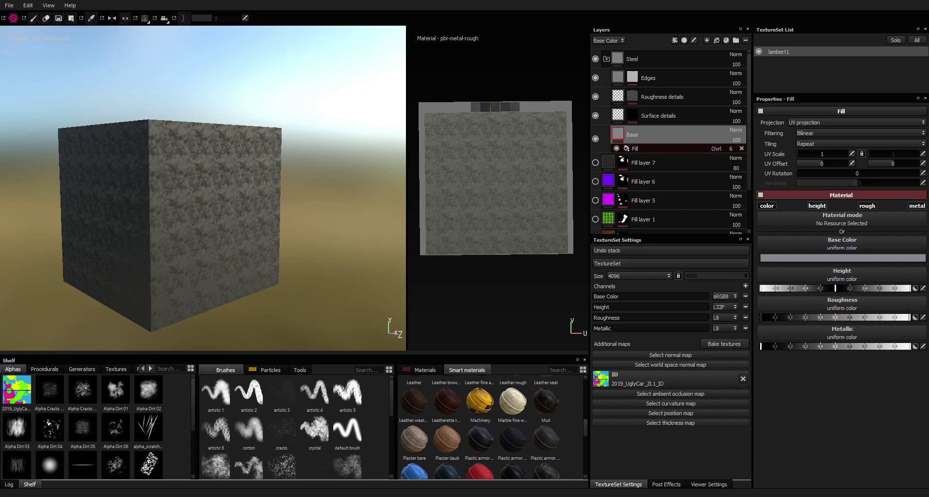
alt+right_drag(146, 213, 218, 218)
alt+drag(218, 218, 276, 208)
alt+right_drag(276, 209, 301, 211)
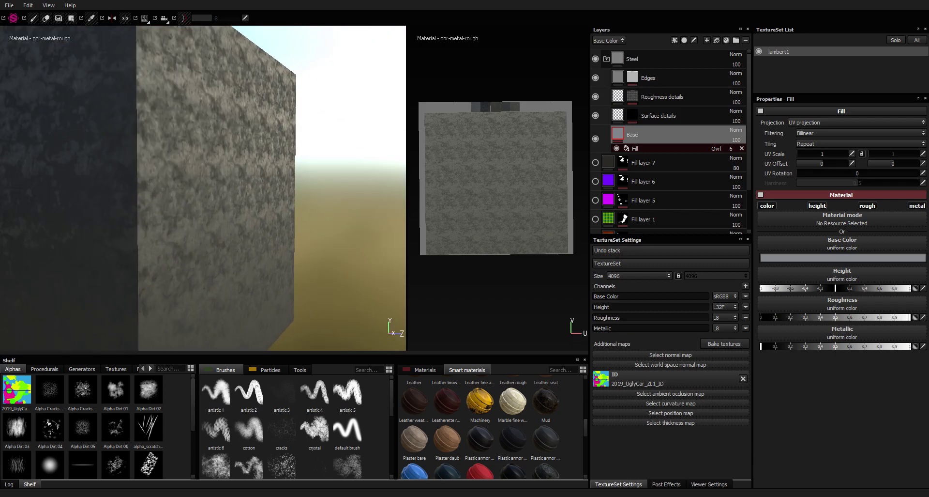
Step: Set the Base layer's metallic to about 0.35 and its roughness to about 0.75
alt+drag(194, 213, 228, 213)
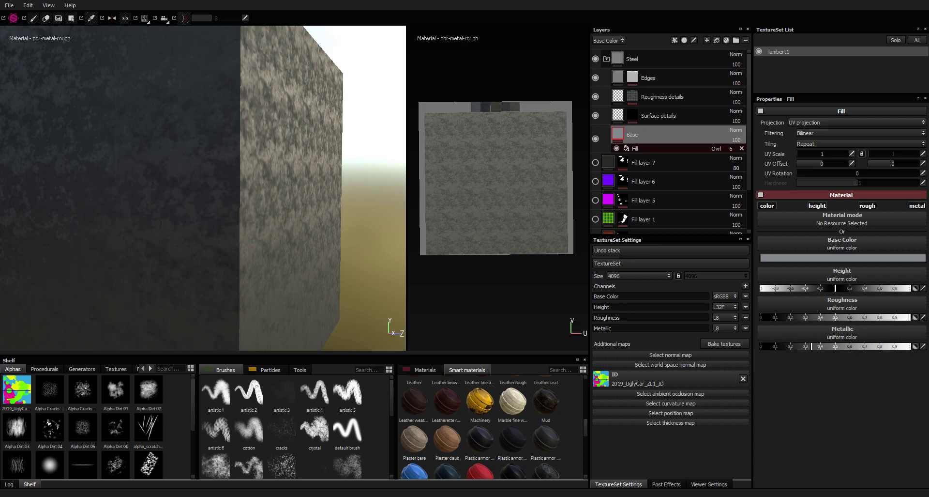
click(871, 318)
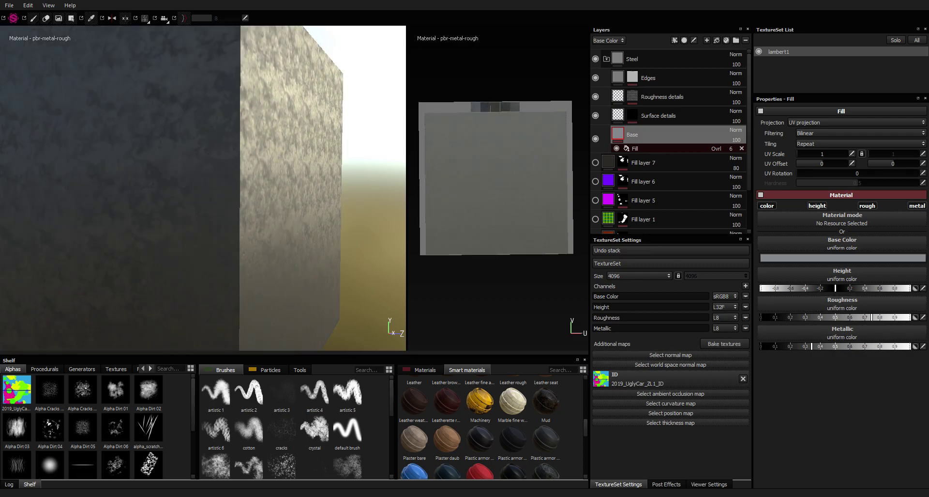
Step: Examine the partly metallic Steel surface on the cube's side faces, top face and corner from several angles
alt+drag(291, 194, 136, 194)
alt+middle_drag(251, 159, 138, 206)
alt+drag(138, 206, 89, 300)
alt+drag(320, 146, 291, 174)
alt+middle_drag(242, 193, 317, 167)
mouse_move(317, 167)
alt+mouse_down()
mouse_move(208, 145)
mouse_move(201, 162)
mouse_move(141, 181)
mouse_move(152, 206)
mouse_move(194, 217)
mouse_move(213, 177)
mouse_move(295, 152)
mouse_move(312, 157)
alt+mouse_up()
alt+drag(238, 165, 344, 169)
alt+drag(271, 174, 293, 189)
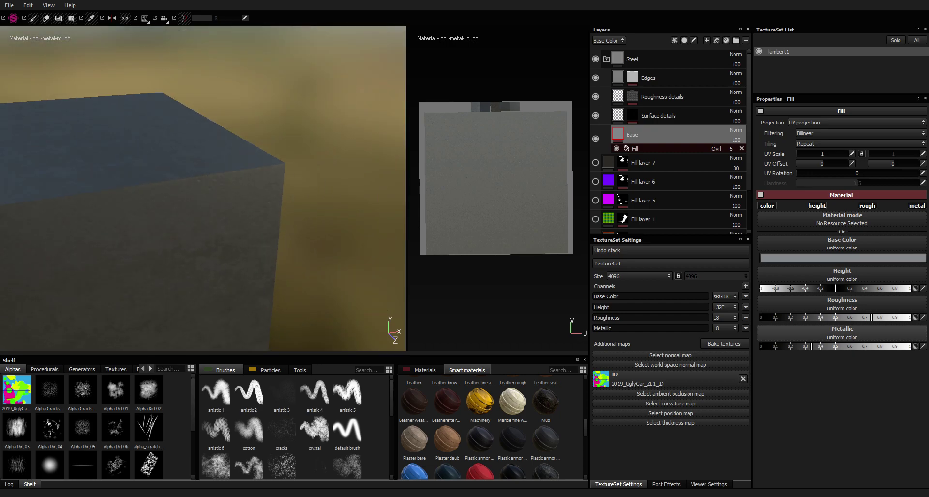
Step: Find the Steel entry in the smart materials library
scroll(547, 448, down, 3)
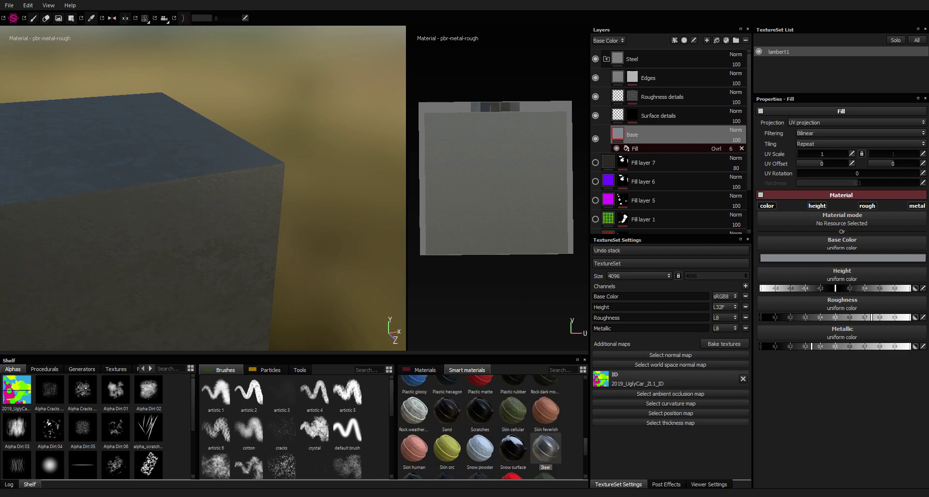
drag(585, 446, 585, 446)
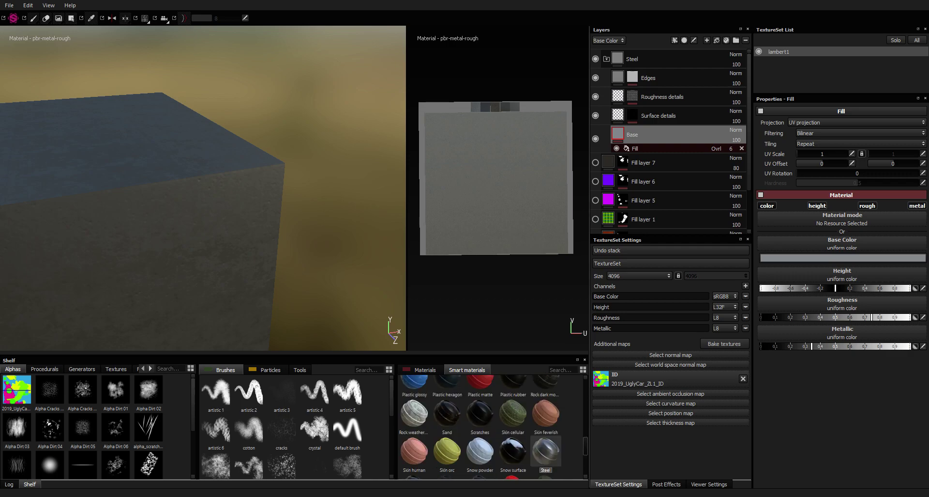
Step: Browse the smart materials library from the steel and wood variants back to the first entries
scroll(546, 448, up, 3)
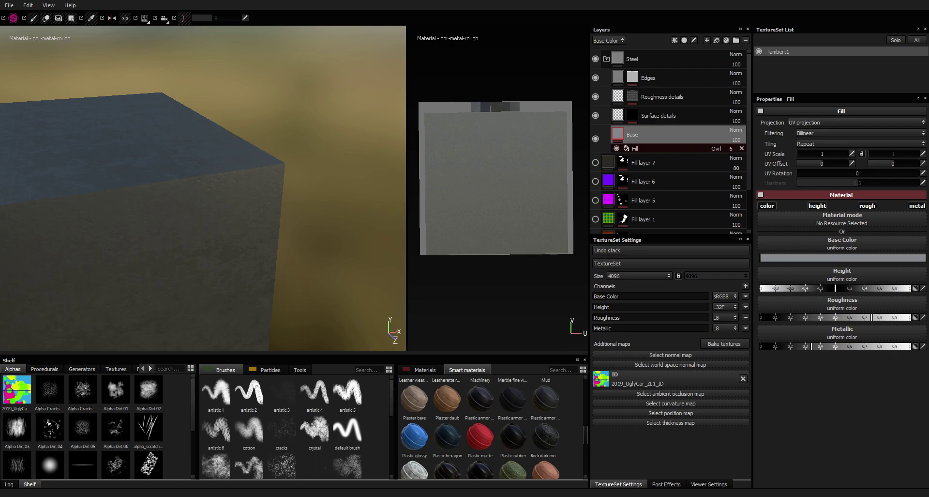
scroll(492, 426, up, 3)
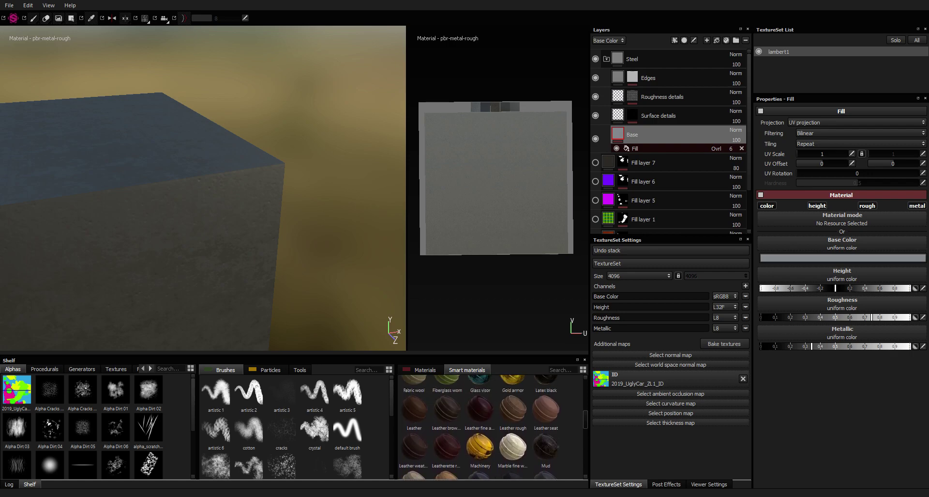
scroll(491, 426, up, 2)
scroll(492, 426, down, 5)
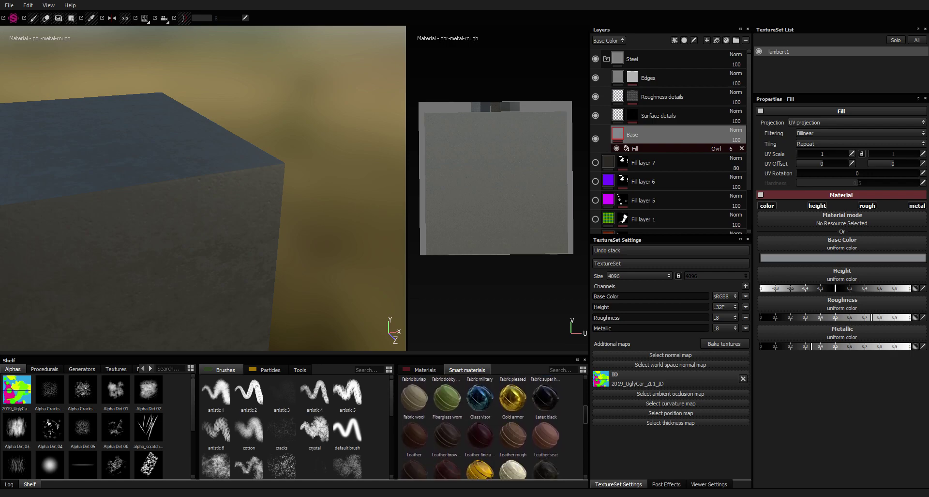
scroll(546, 448, down, 1)
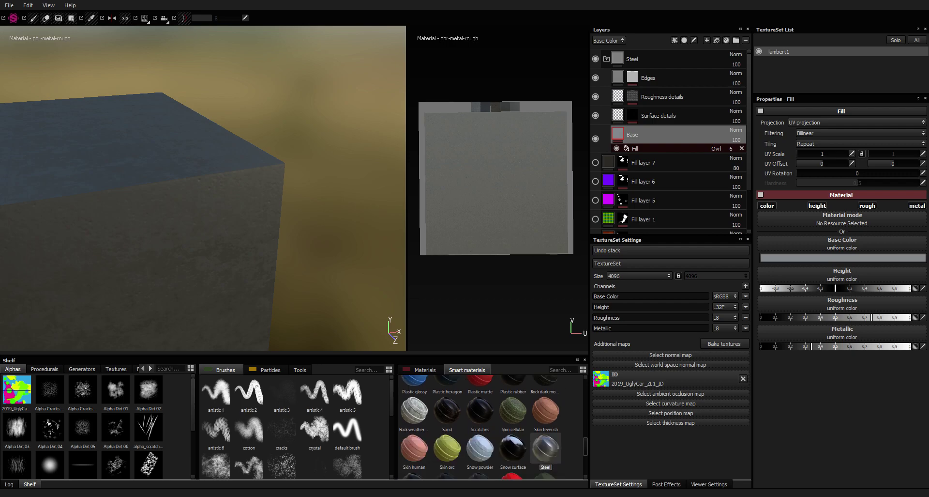
scroll(546, 448, down, 2)
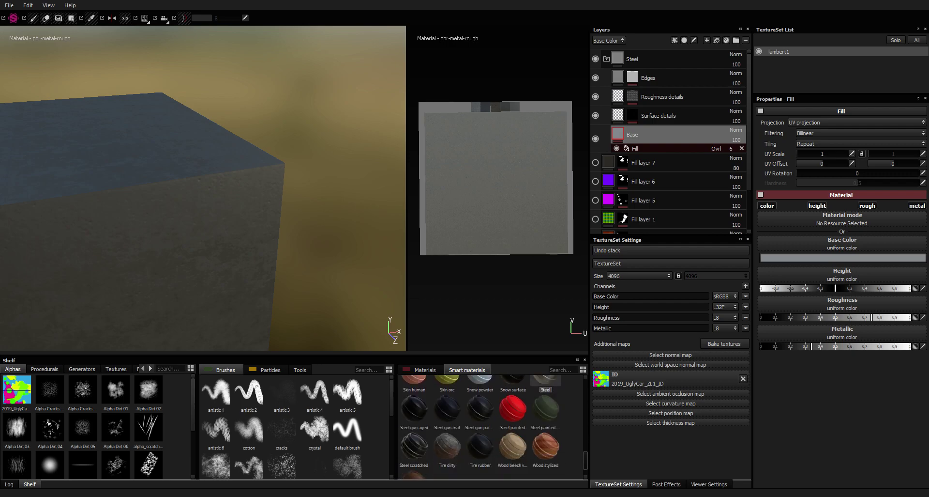
scroll(491, 426, up, 10)
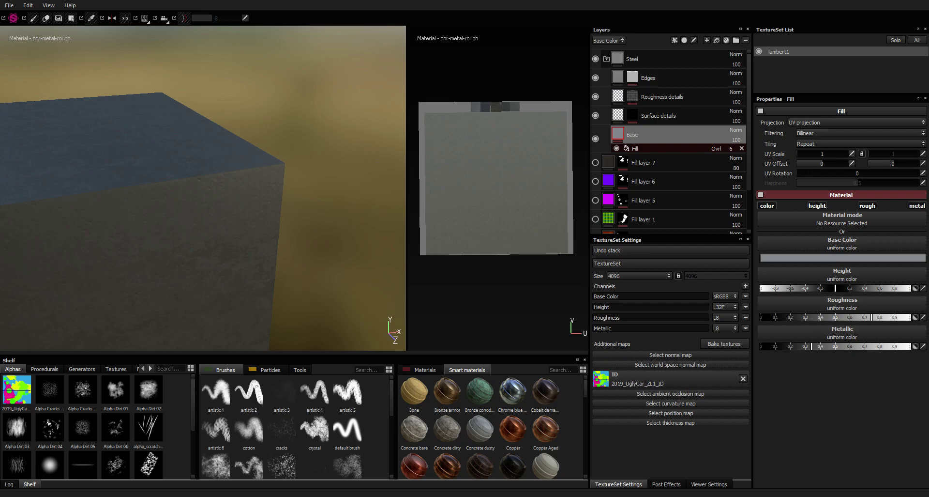
Step: Examine the Steel surface on the cube's side faces from several angles, ending on a view of the whole cube
alt+drag(242, 203, 140, 162)
alt+middle_drag(232, 162, 187, 121)
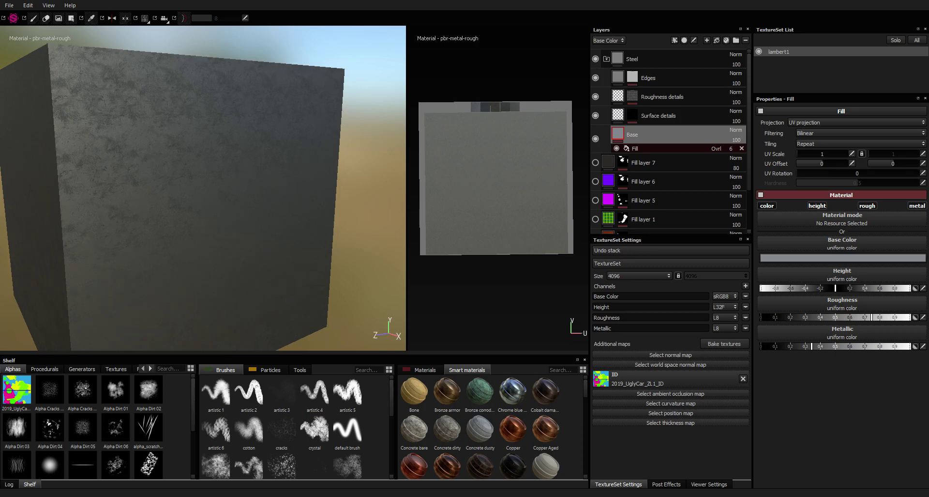
alt+drag(271, 194, 123, 150)
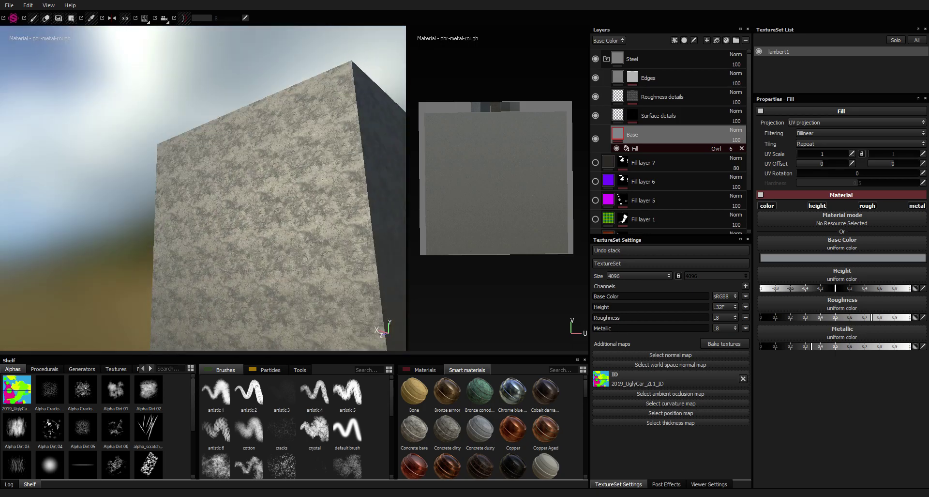
alt+drag(232, 160, 184, 223)
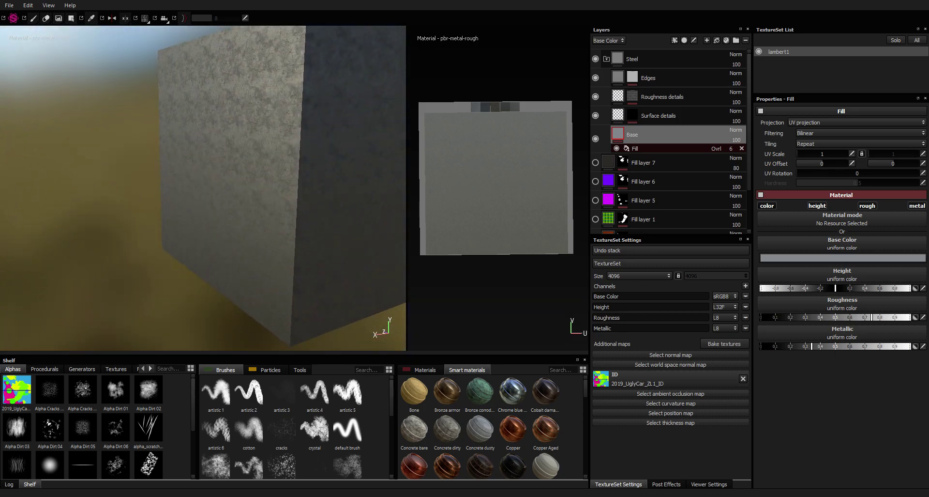
alt+drag(242, 165, 180, 233)
alt+middle_drag(227, 165, 177, 206)
alt+right_drag(193, 188, 153, 189)
alt+drag(194, 189, 259, 169)
alt+drag(203, 184, 235, 187)
alt+right_drag(193, 189, 208, 189)
alt+middle_drag(204, 194, 206, 175)
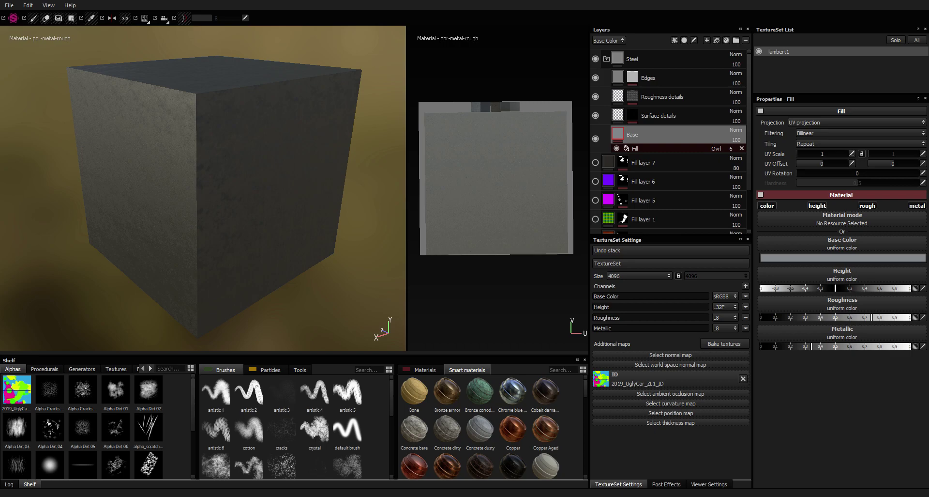